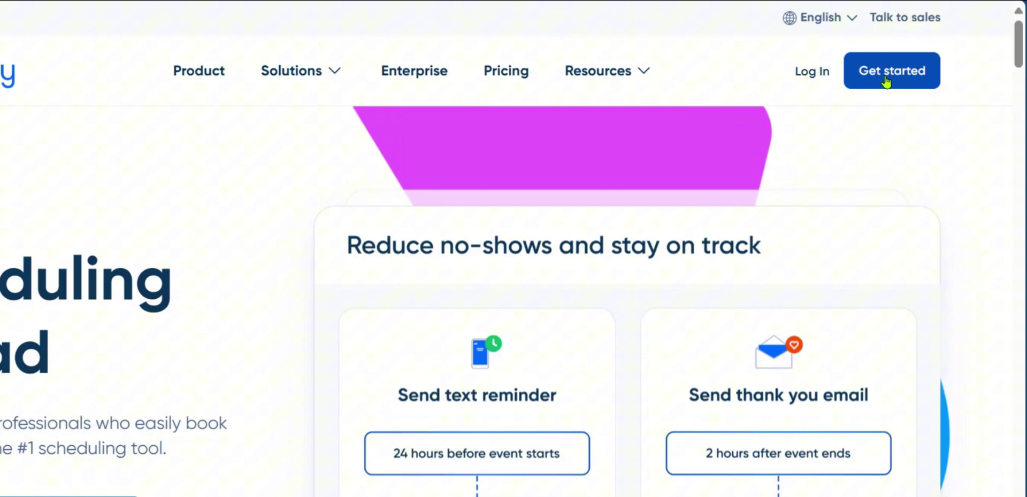
Start signing up for a free Calendly account with Google, choose the Google account and approve the sign-in
click(888, 75)
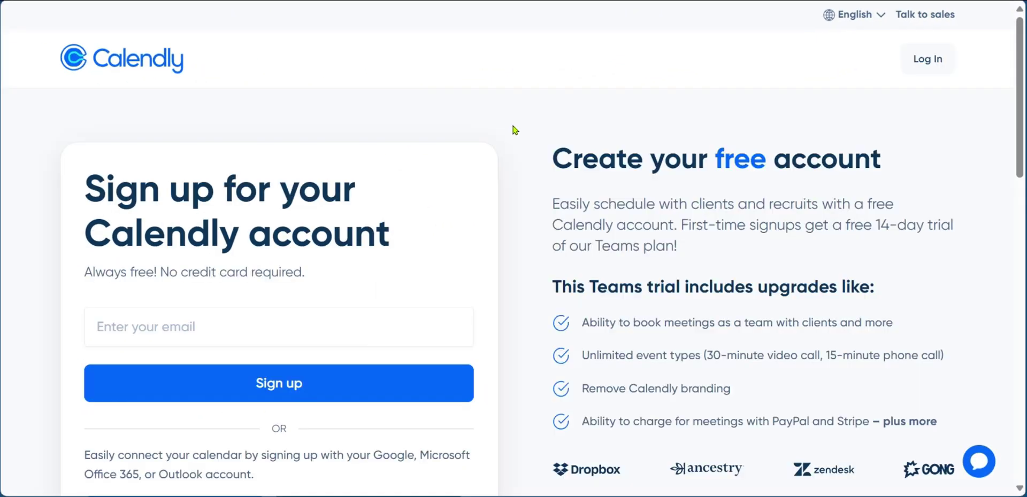
scroll(513, 129, down, 3)
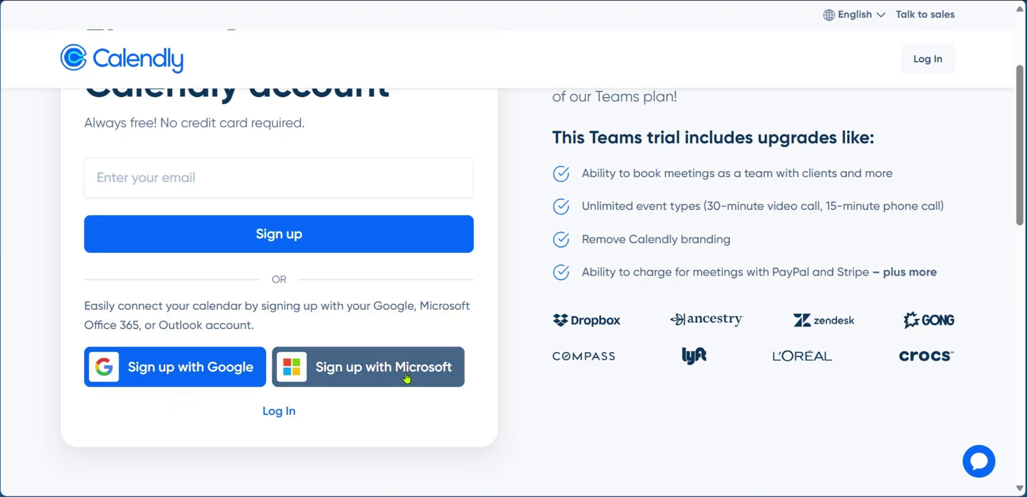
scroll(385, 382, up, 3)
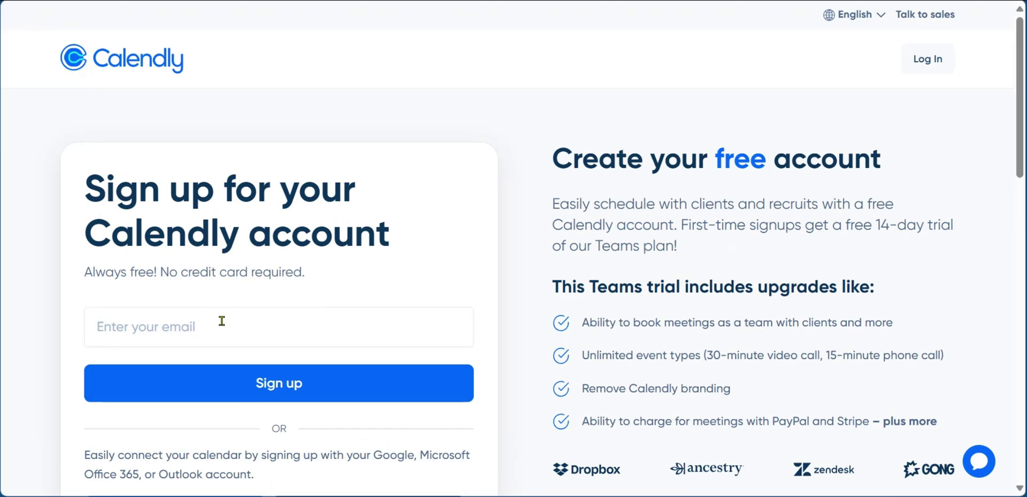
scroll(222, 321, down, 4)
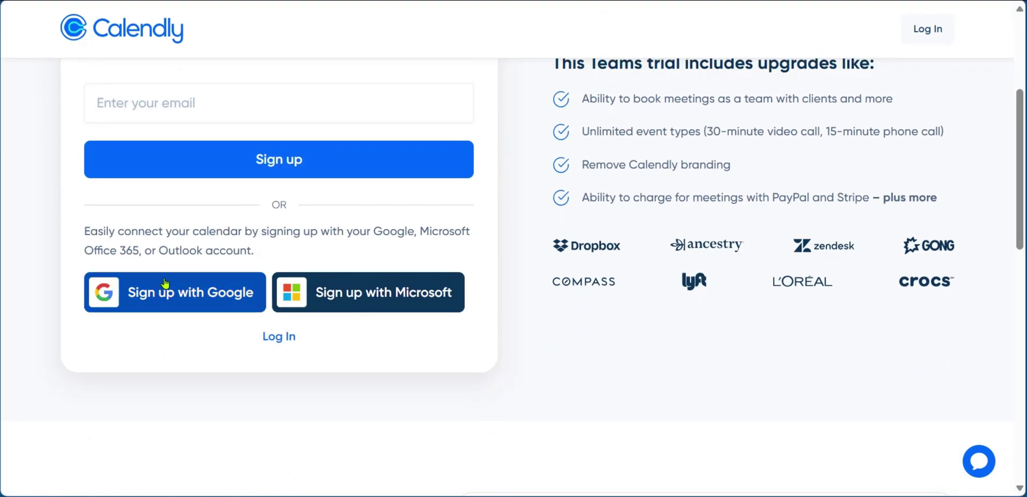
click(217, 301)
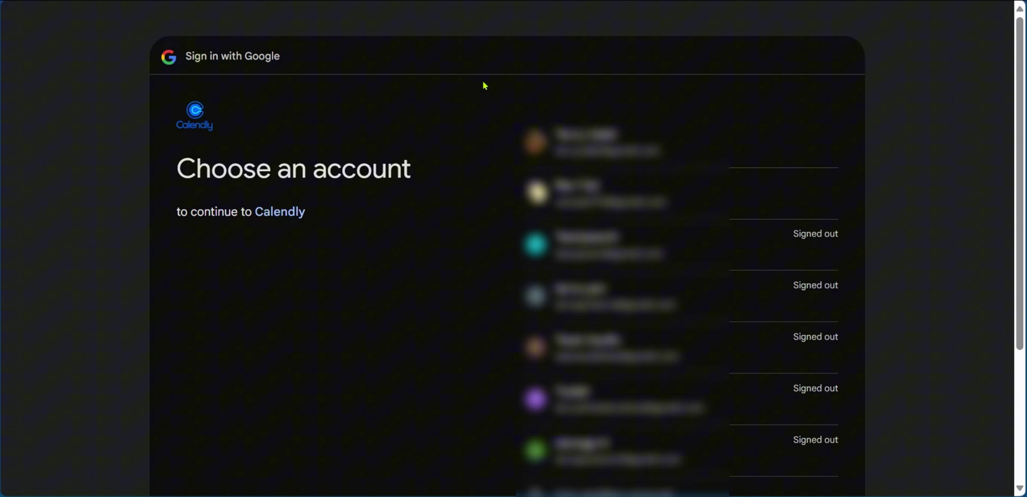
click(708, 144)
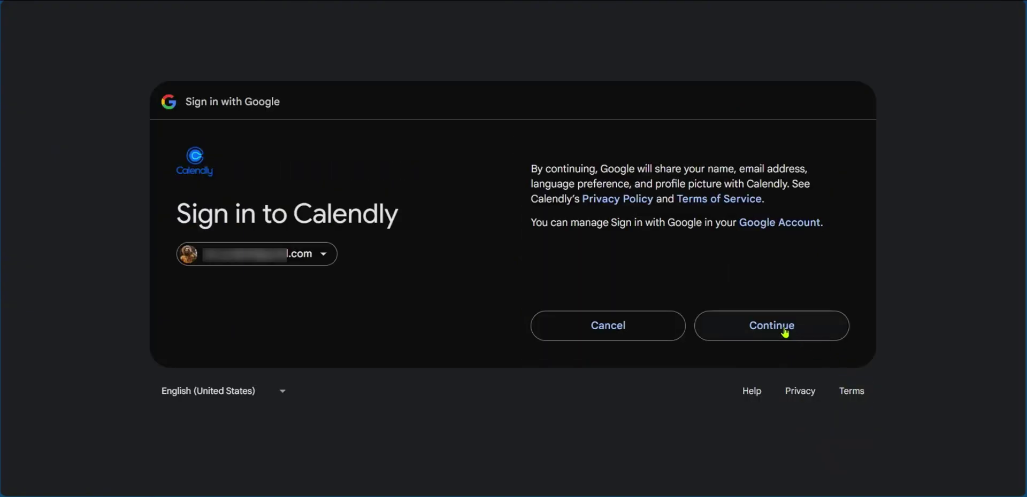
click(784, 331)
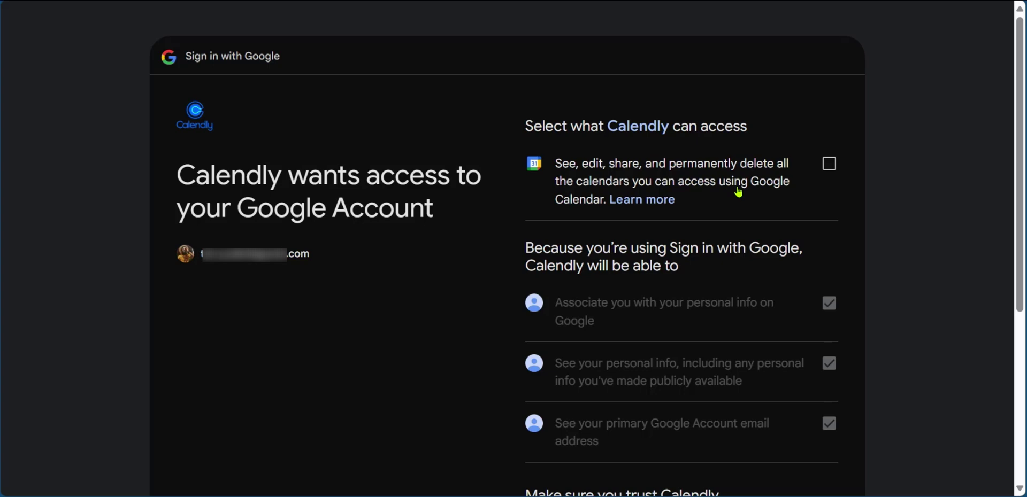
Grant Calendly permission to see, edit, share and delete the Google Calendar calendars, and continue
click(830, 164)
scroll(745, 263, down, 5)
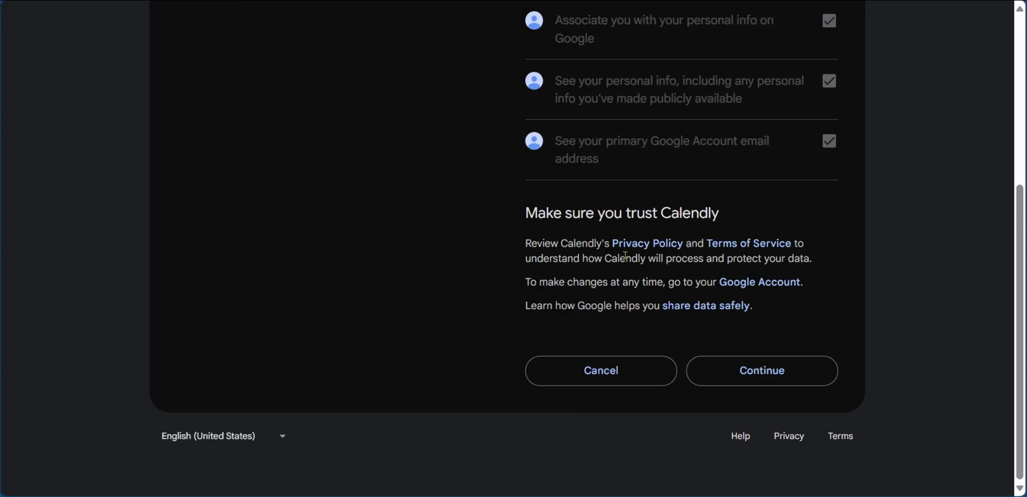
click(764, 372)
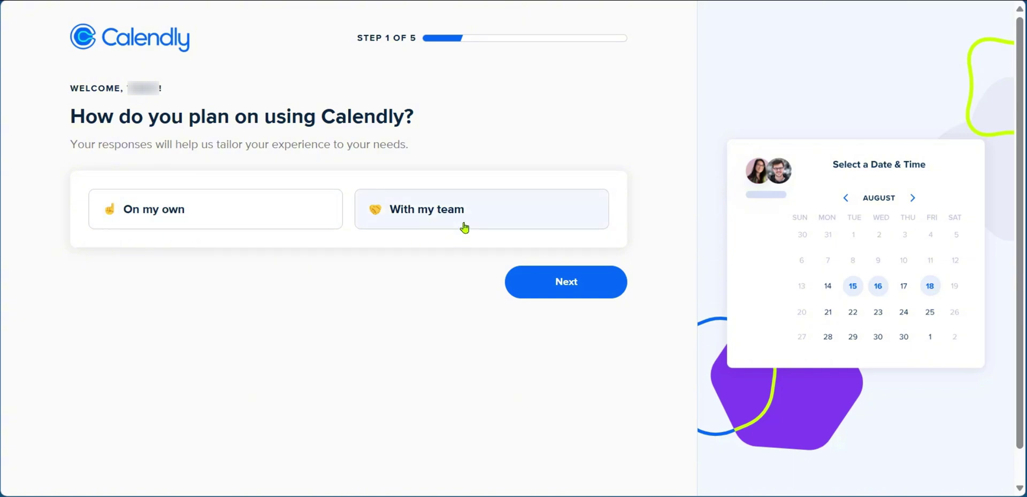
Answer the setup questions with usage "On my own" and role "Education"
click(256, 214)
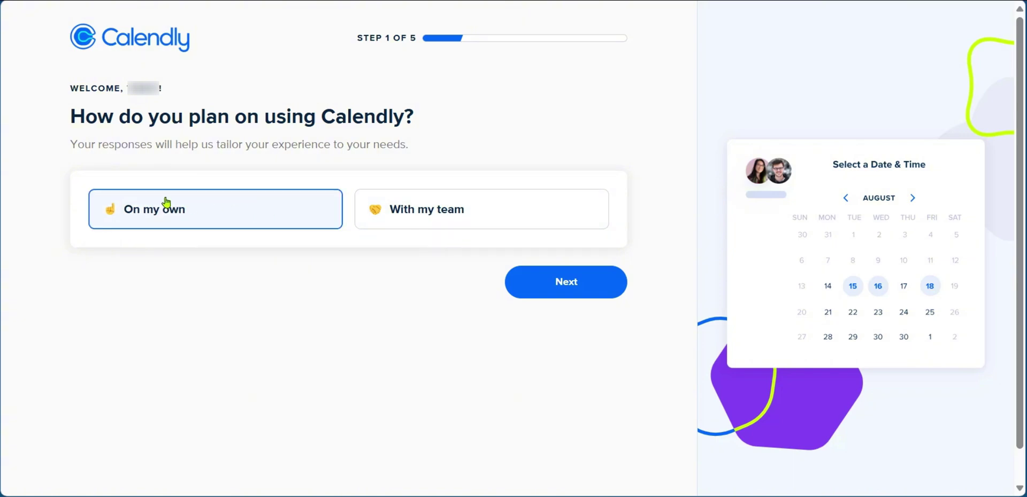
click(564, 291)
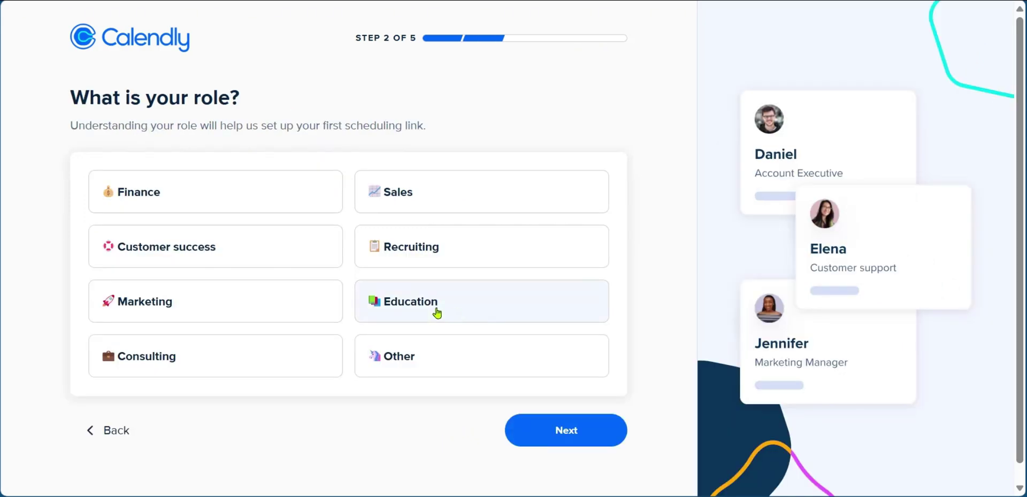
click(386, 305)
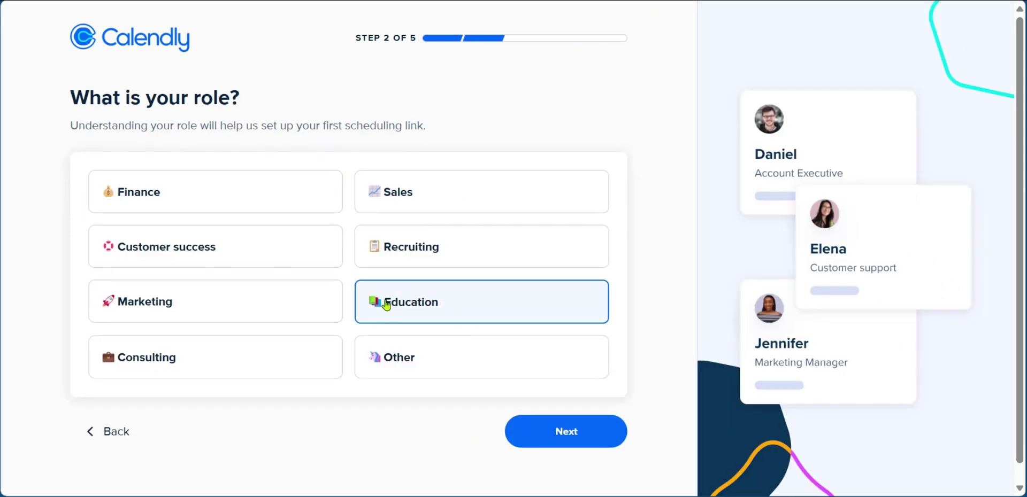
click(558, 437)
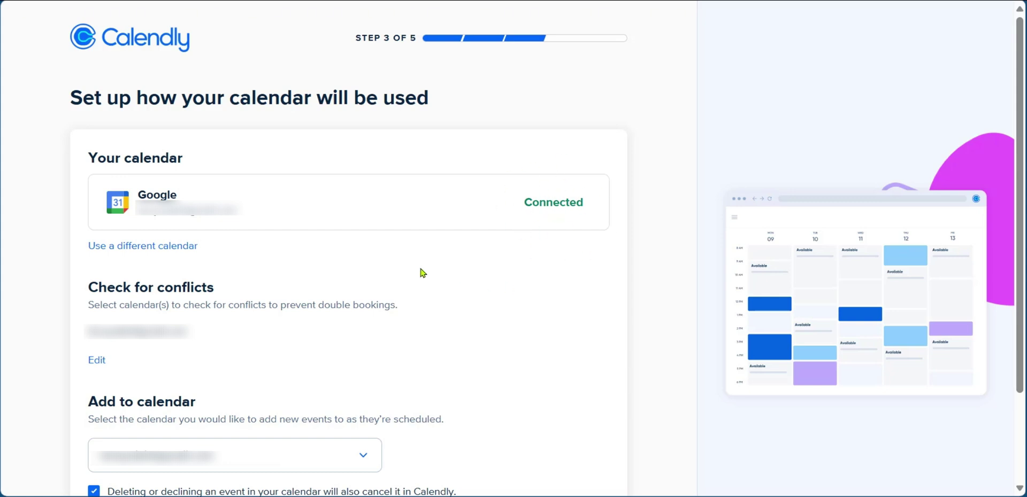
Accept the connected Google calendar with its conflict check and event settings, and continue to the available hours
scroll(202, 162, down, 2)
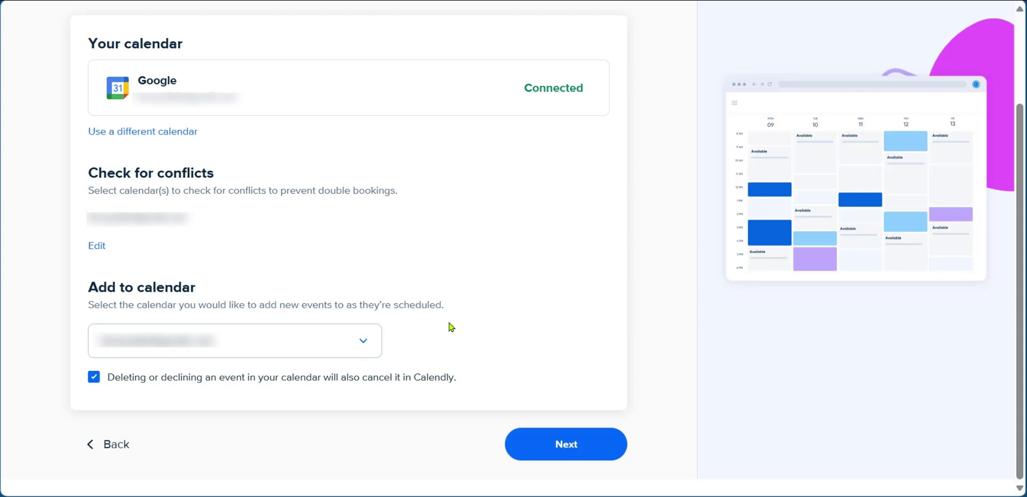
click(541, 452)
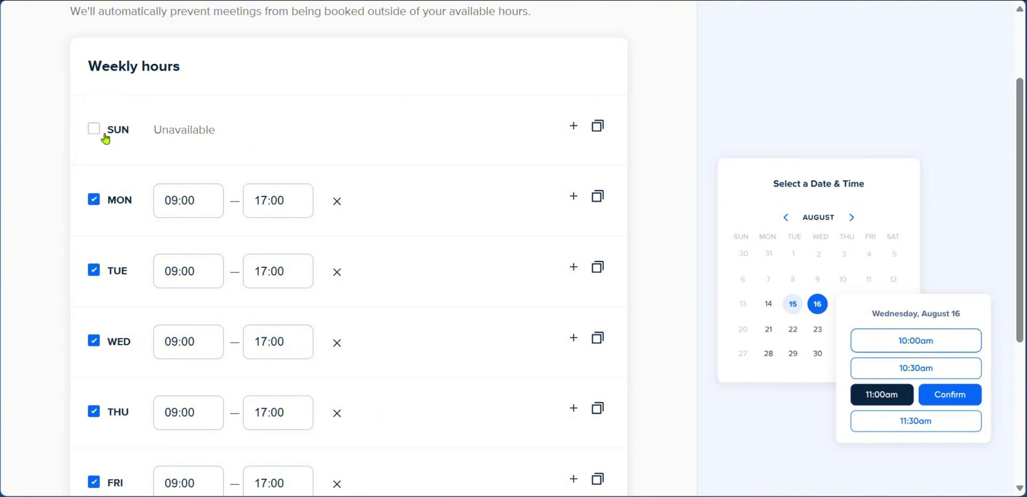
Review the weekly hours and set Monday's end time to 16:00
scroll(46, 155, down, 4)
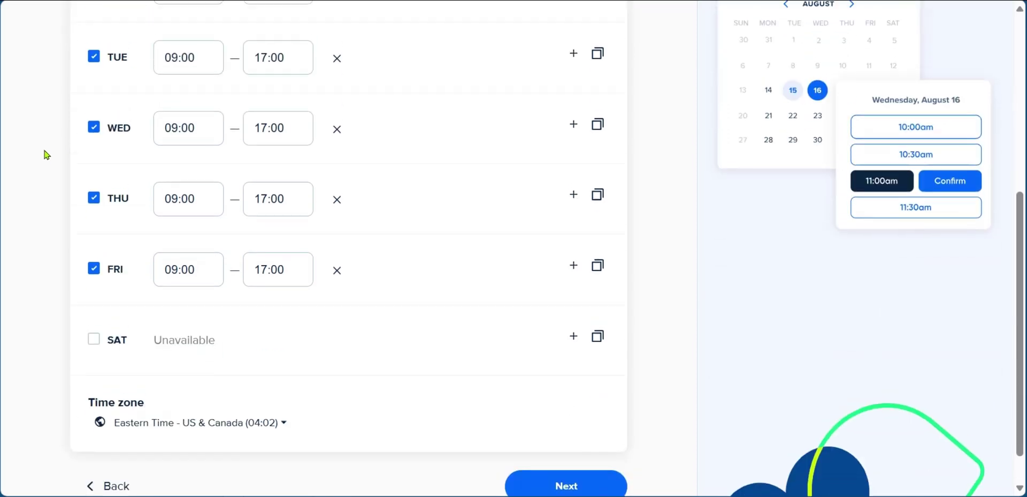
scroll(46, 155, up, 3)
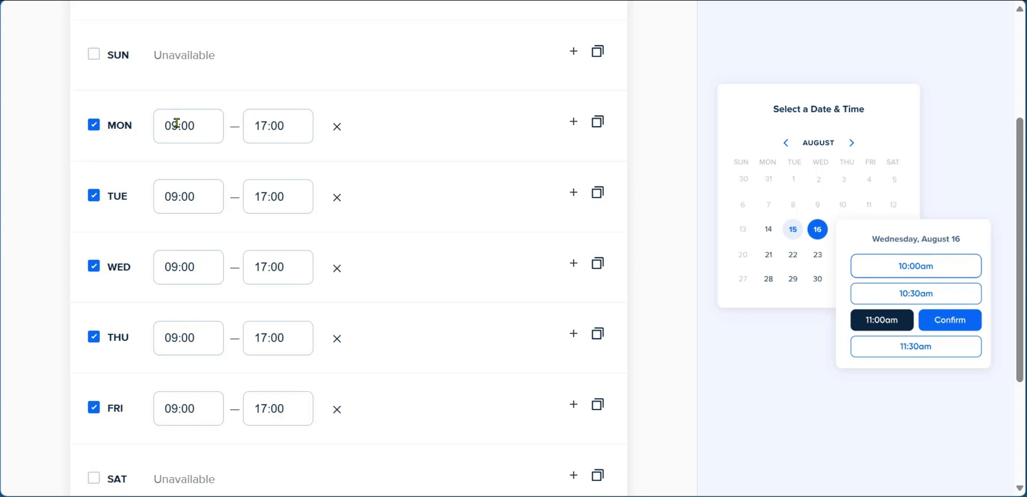
click(265, 127)
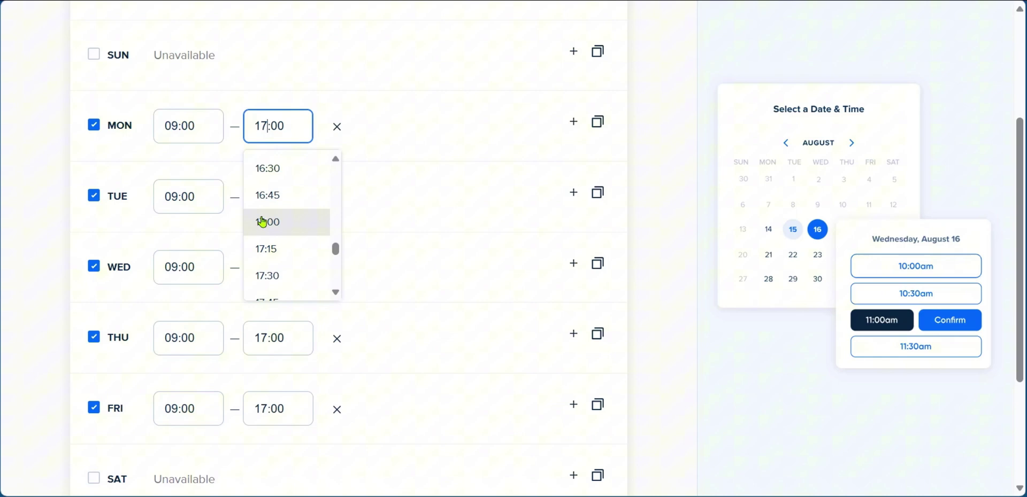
scroll(270, 203, up, 2)
click(273, 195)
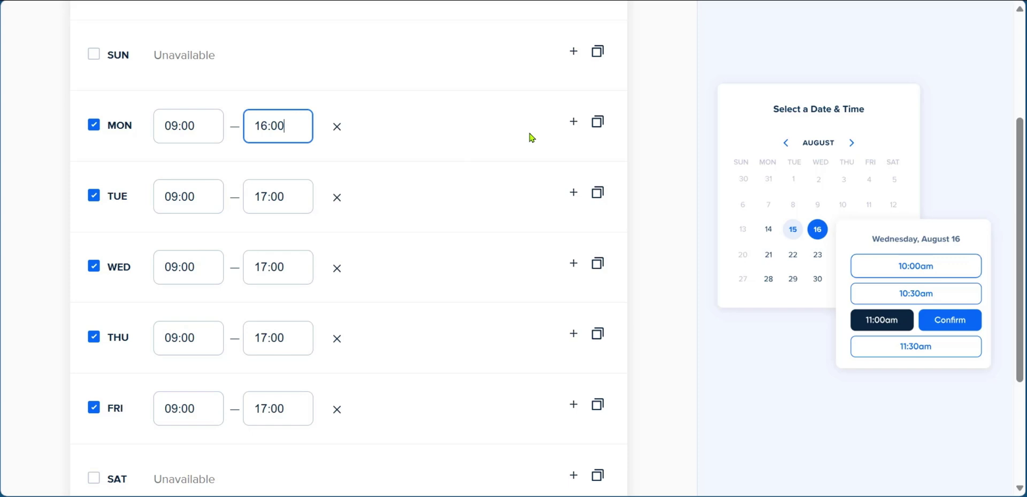
Add a second time interval to Monday and end the first interval at 11:30
click(573, 124)
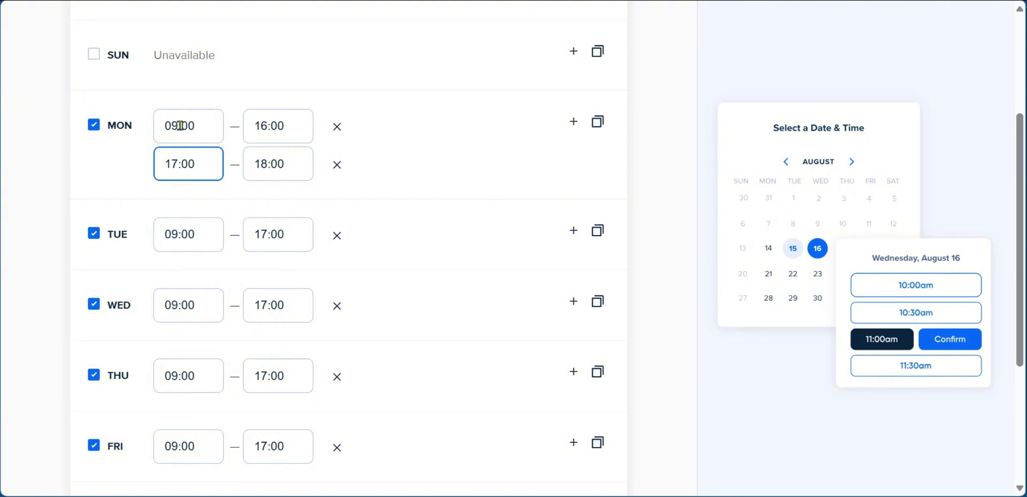
click(296, 123)
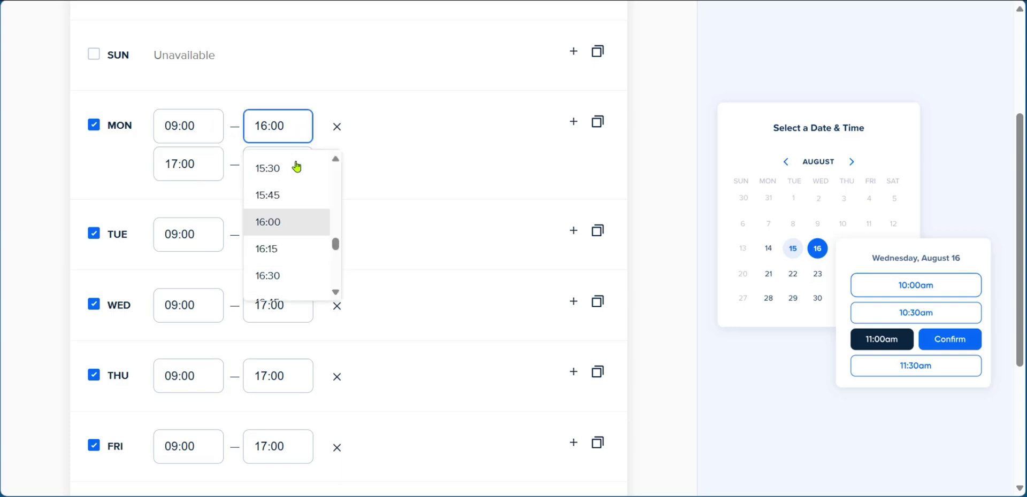
scroll(295, 169, up, 8)
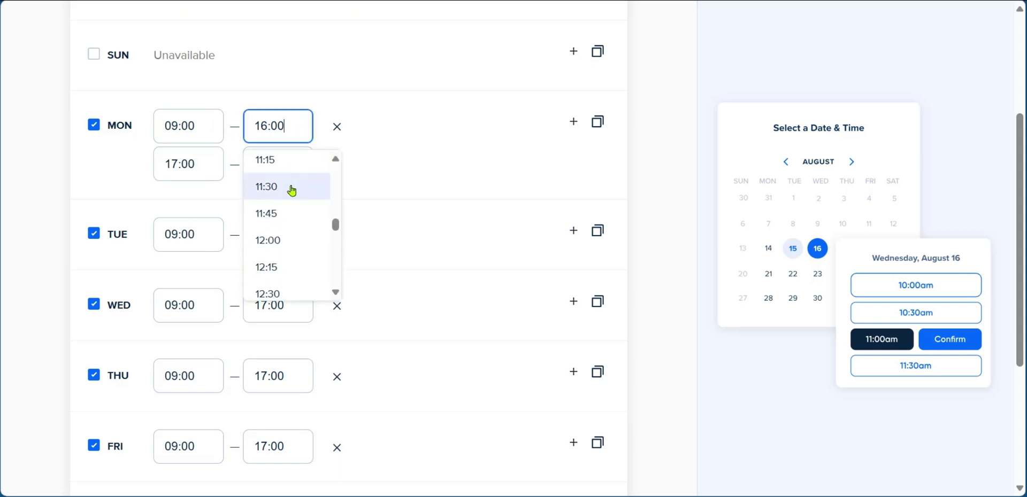
click(292, 191)
Set Monday's second interval to run from 13:00 to 17:00
click(200, 163)
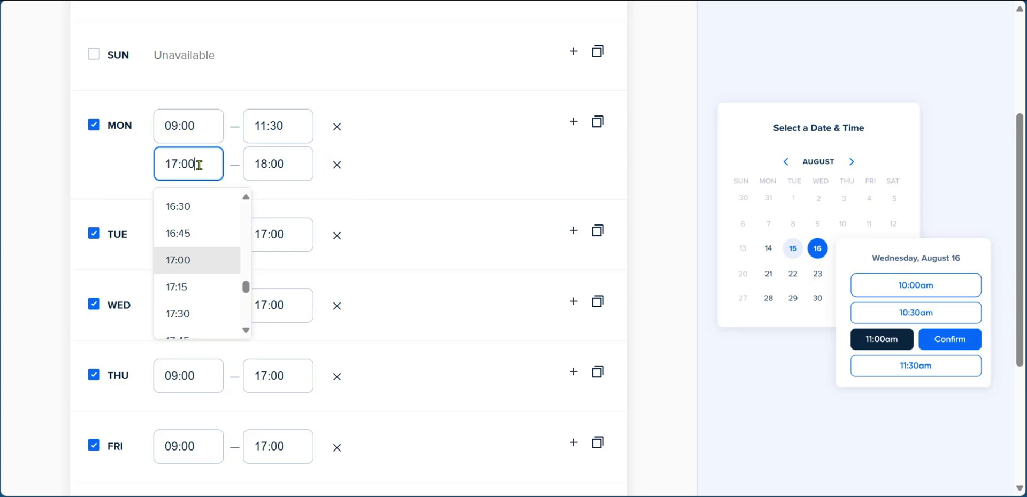
scroll(201, 266, down, 1)
text(13:00)
click(264, 165)
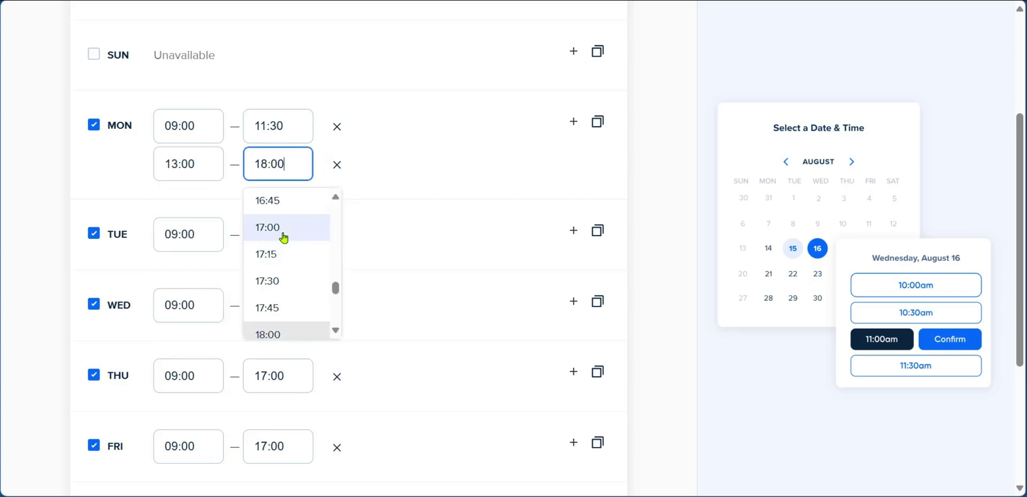
click(281, 231)
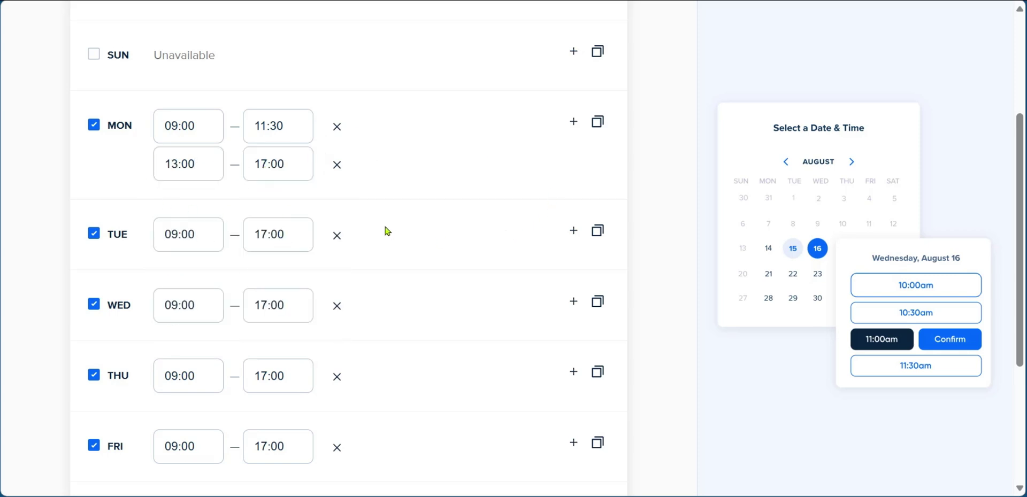
Copy Monday's hours to Tuesday, Wednesday, Thursday and Friday
click(598, 123)
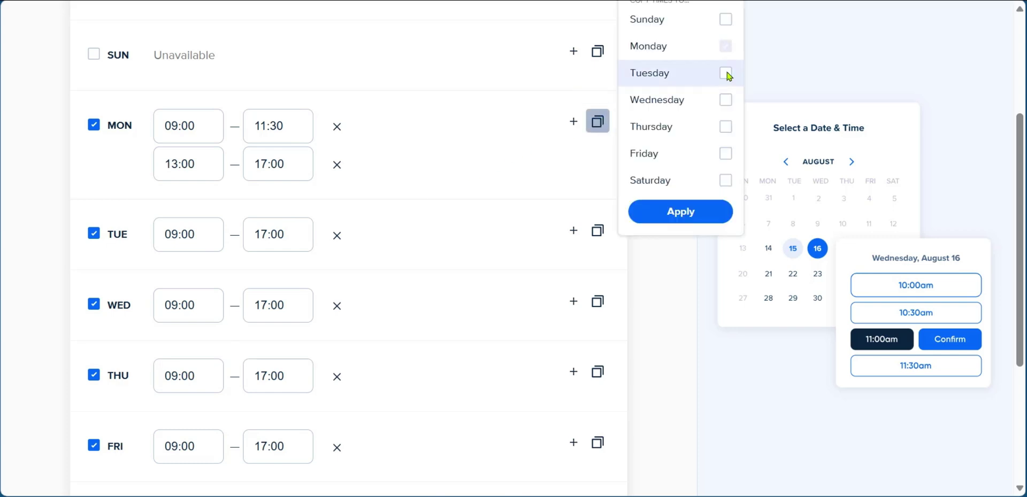
click(726, 74)
click(725, 101)
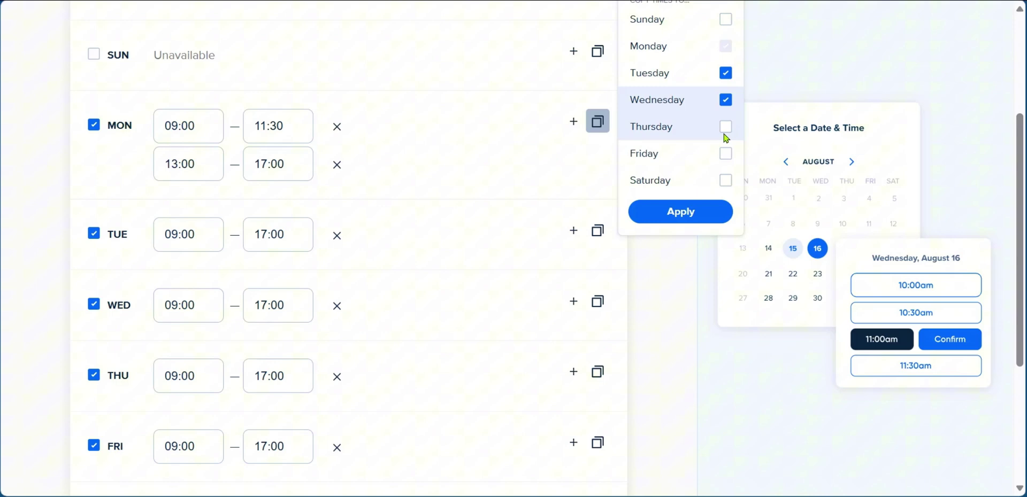
click(725, 127)
click(725, 154)
click(681, 212)
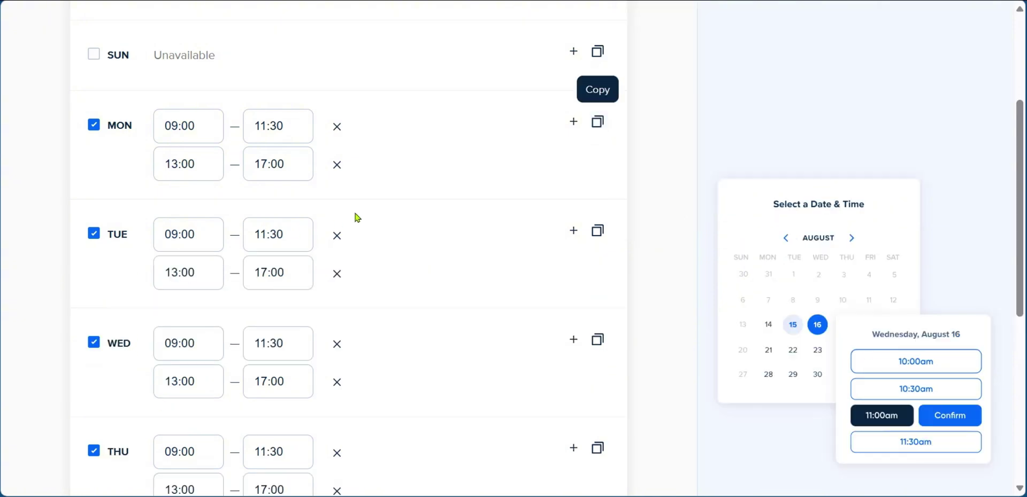
Try enabling Saturday availability, and set the day back to unavailable
scroll(356, 218, down, 3)
scroll(356, 218, down, 1)
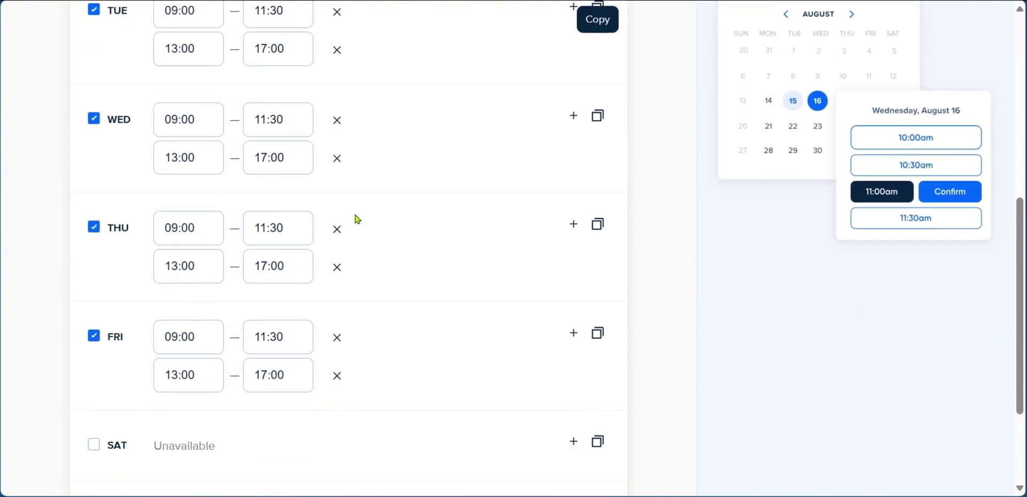
scroll(357, 219, down, 3)
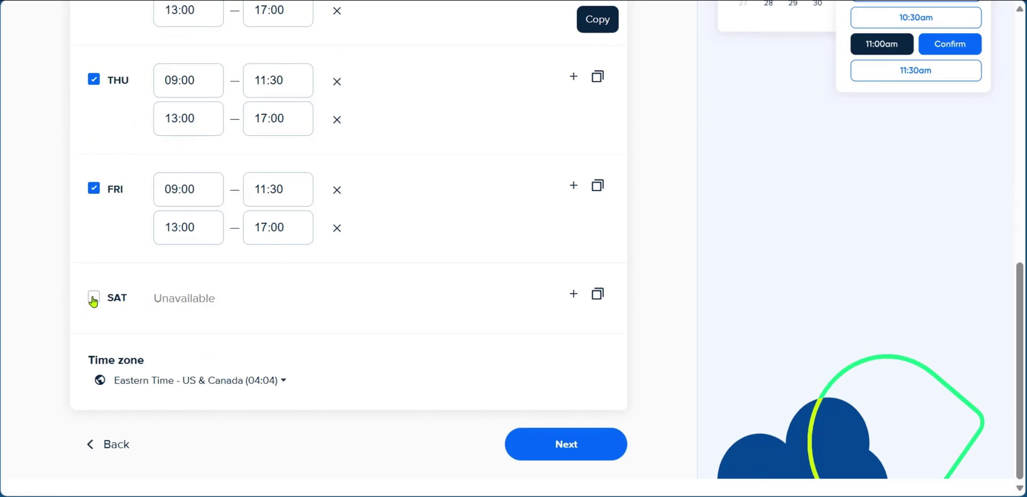
click(94, 300)
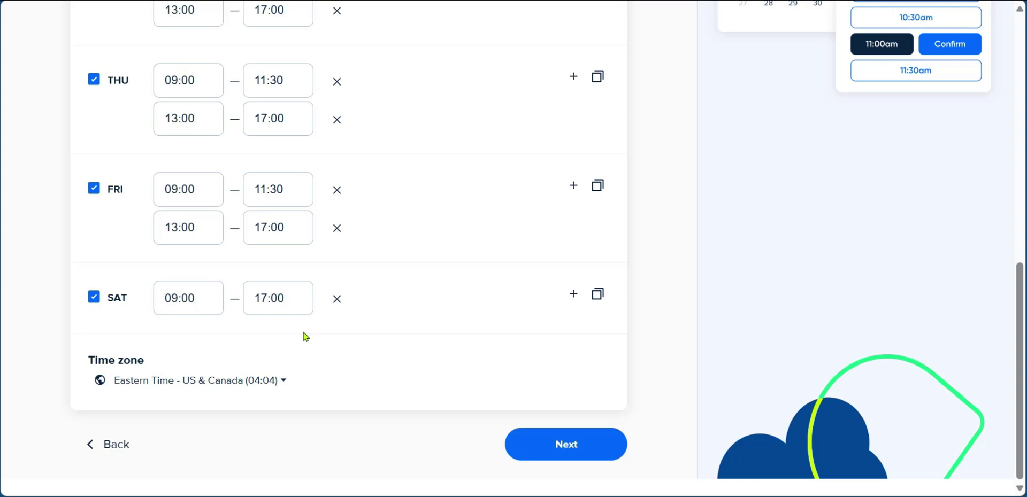
click(94, 299)
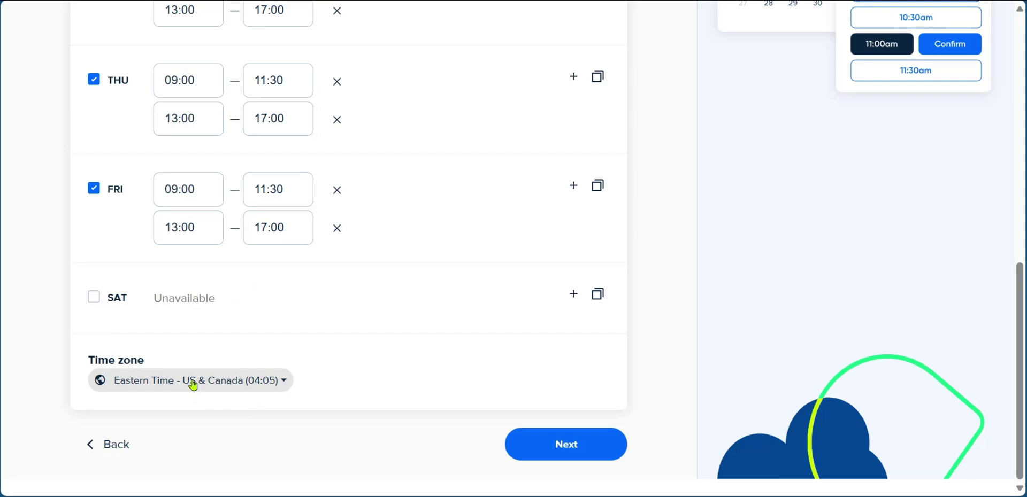
Check the weekly hours once more and submit them to continue the account setup
scroll(569, 336, up, 7)
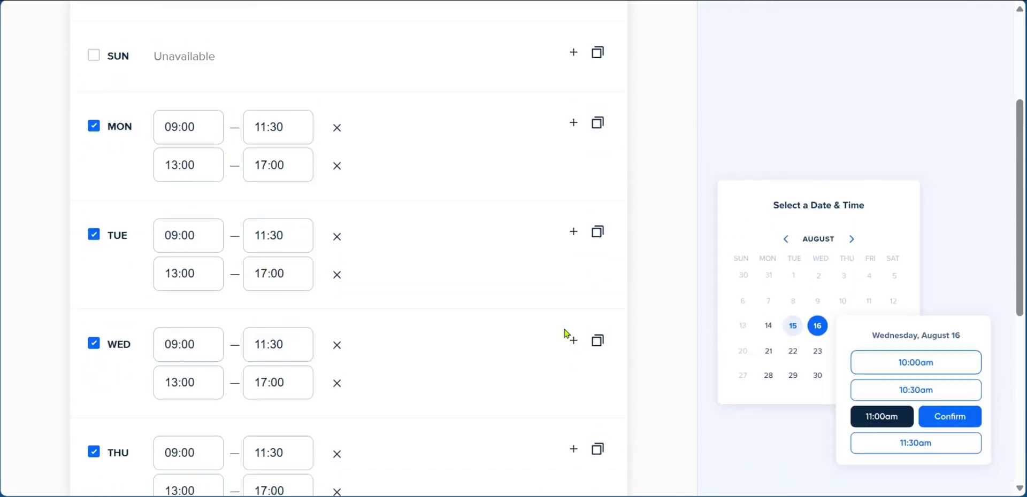
scroll(563, 334, down, 7)
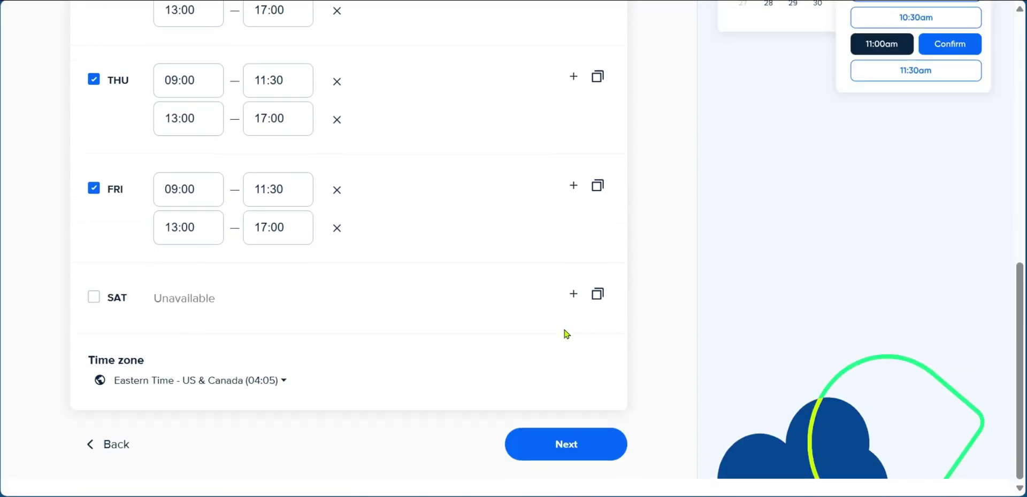
click(558, 446)
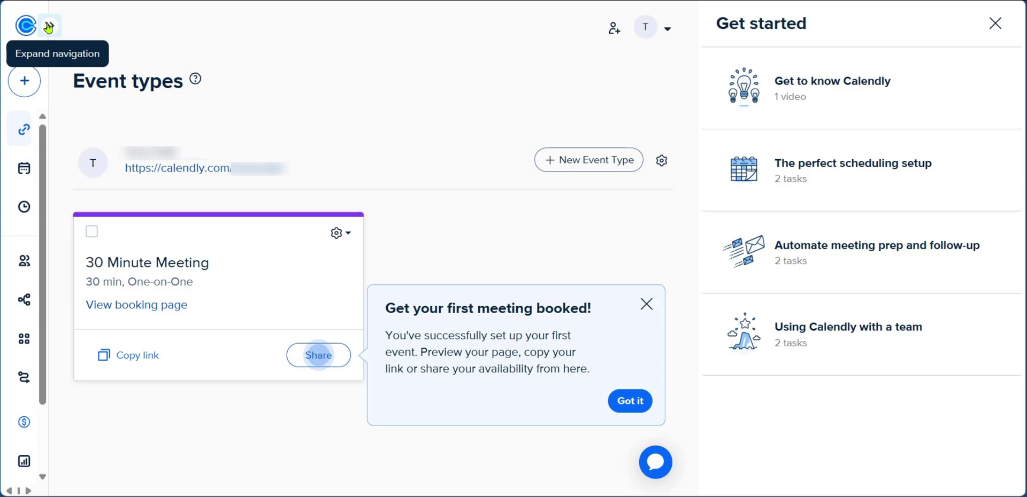
Start creating a new one-off meeting
click(49, 26)
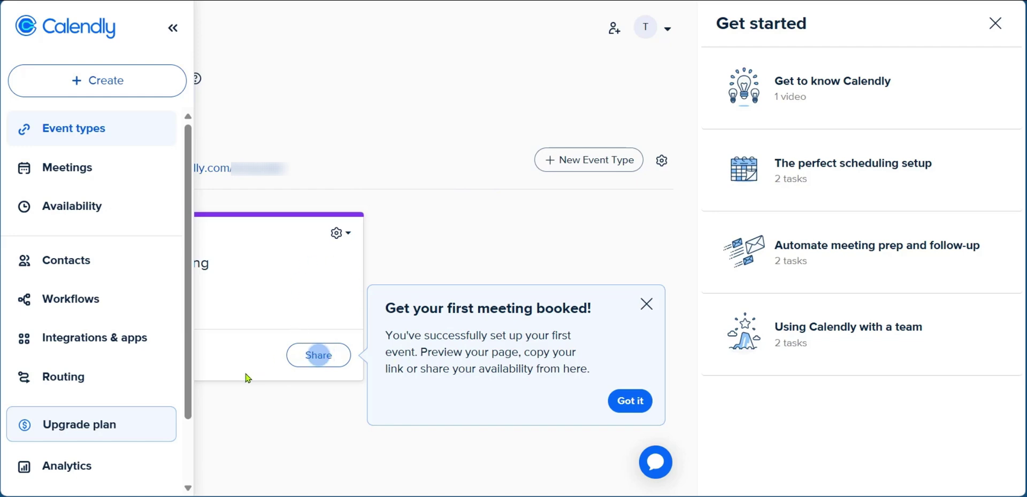
scroll(185, 356, down, 2)
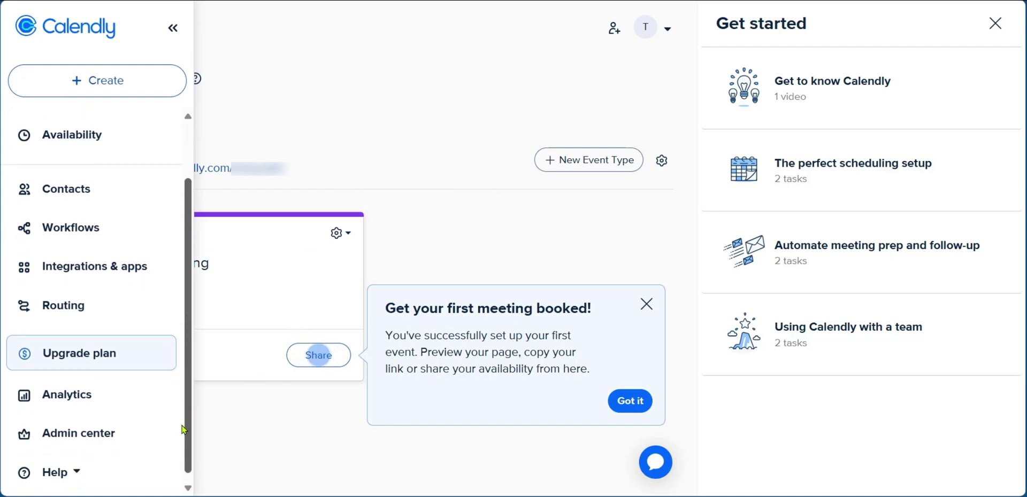
scroll(185, 357, up, 2)
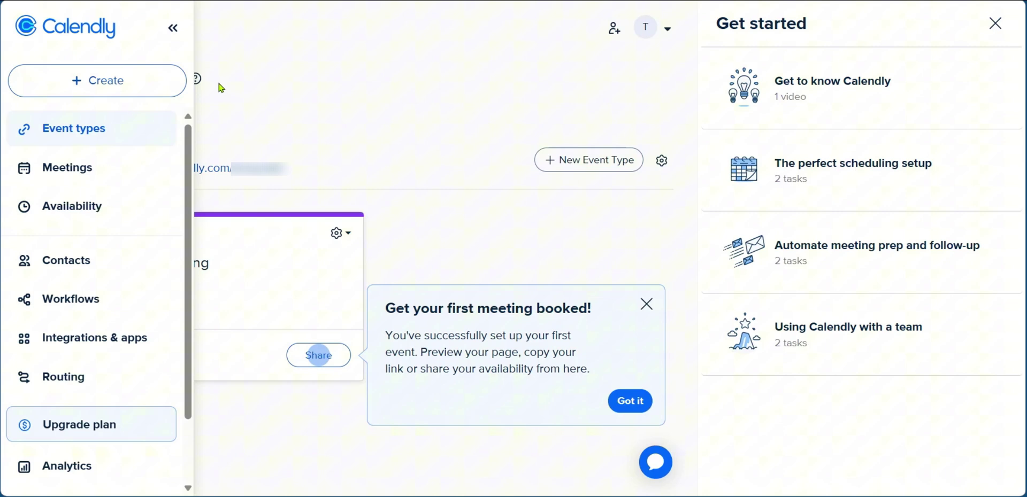
click(87, 89)
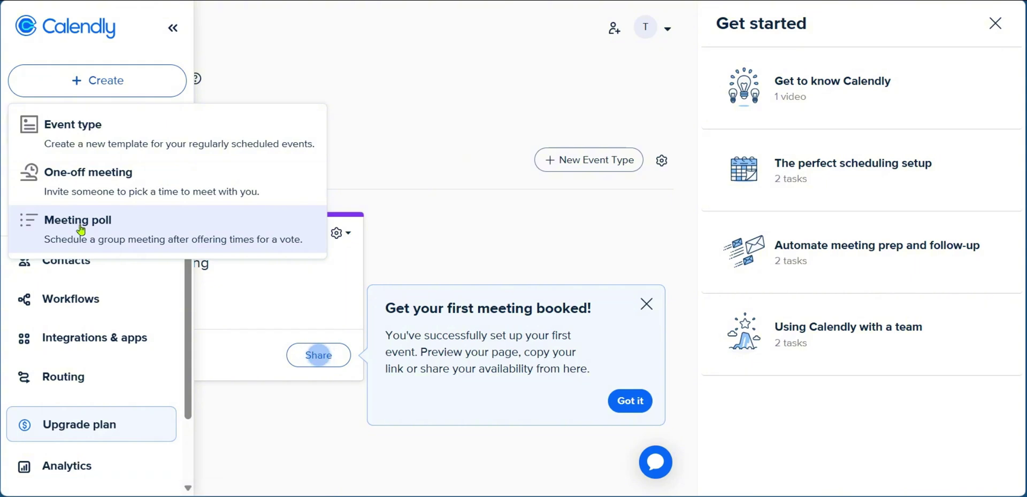
click(78, 182)
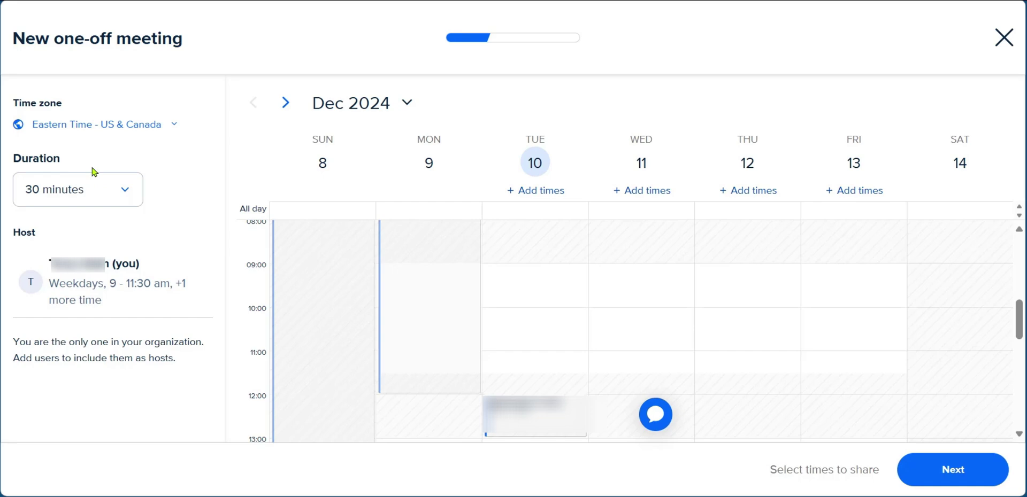
Set the one-off meeting's duration to a custom length of 30 minutes
click(126, 194)
click(68, 263)
click(122, 193)
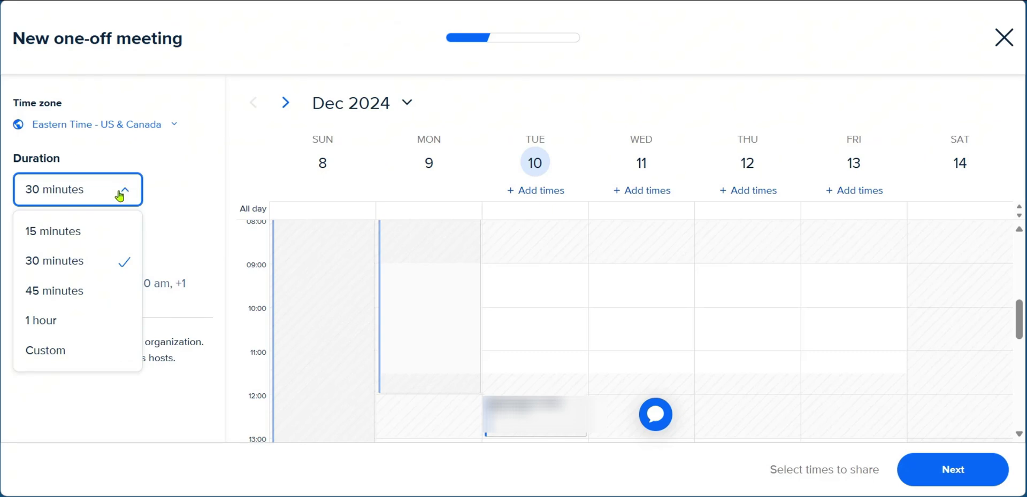
click(67, 353)
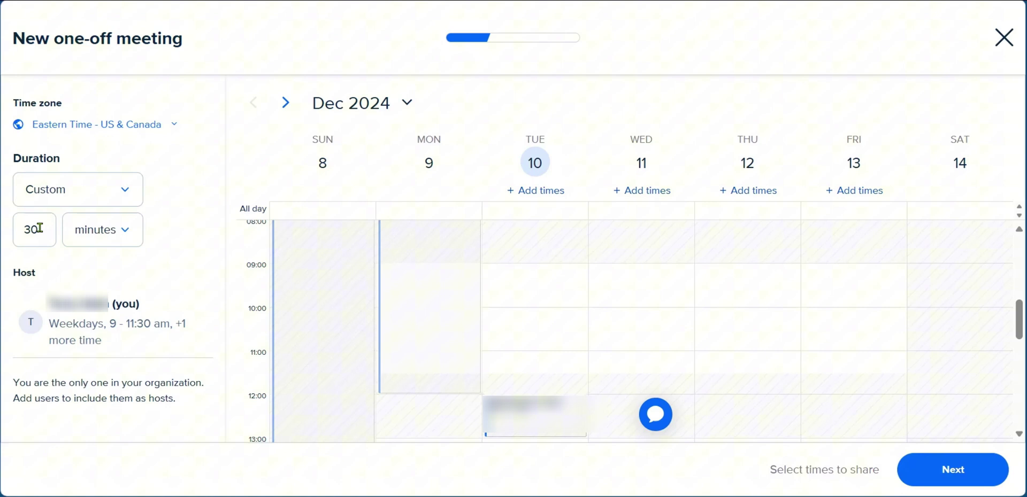
click(91, 238)
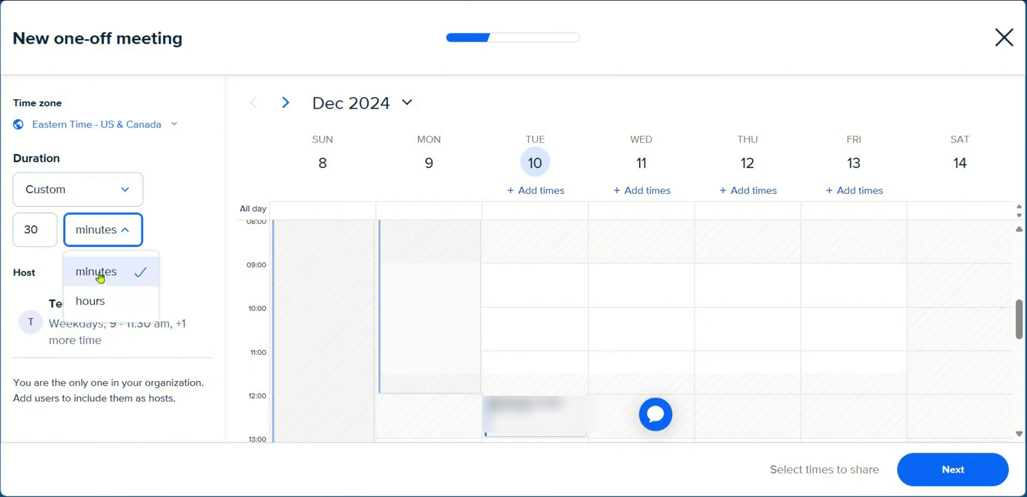
click(126, 233)
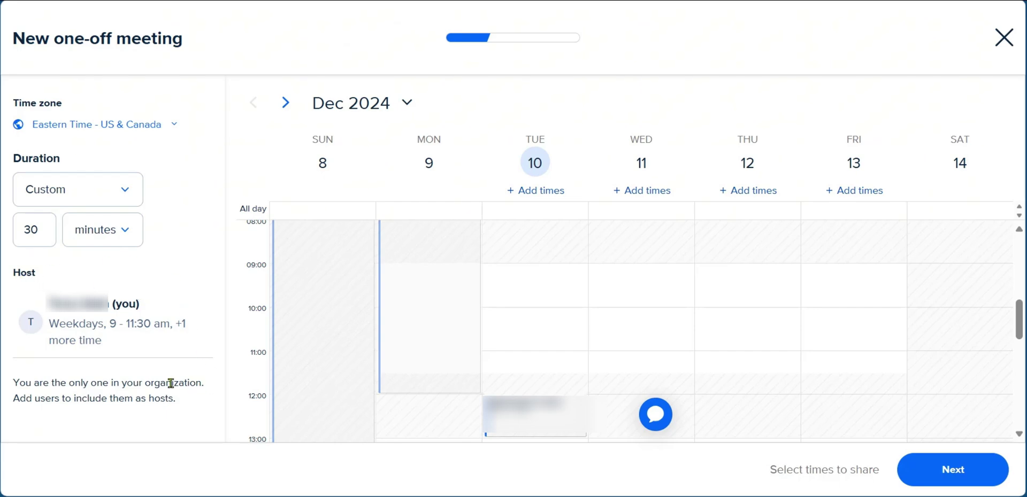
Offer the 15:00 - 15:30 slot on Thursday, December 12, and continue to the meeting details with the selected time expanded
scroll(428, 299, down, 5)
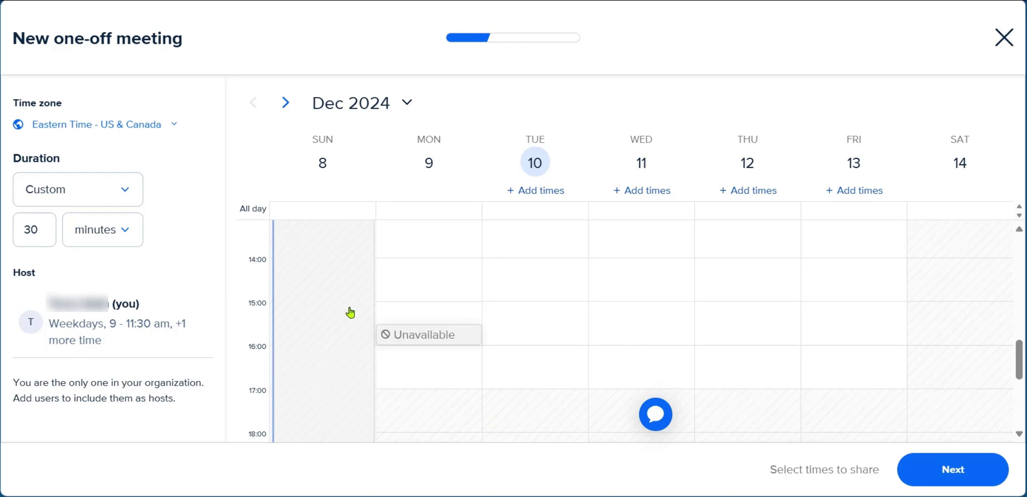
click(740, 316)
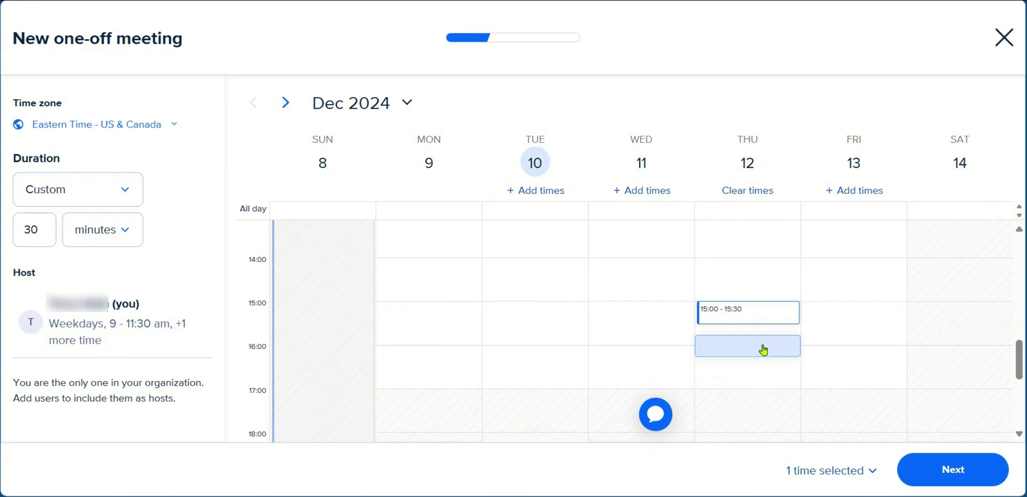
click(947, 471)
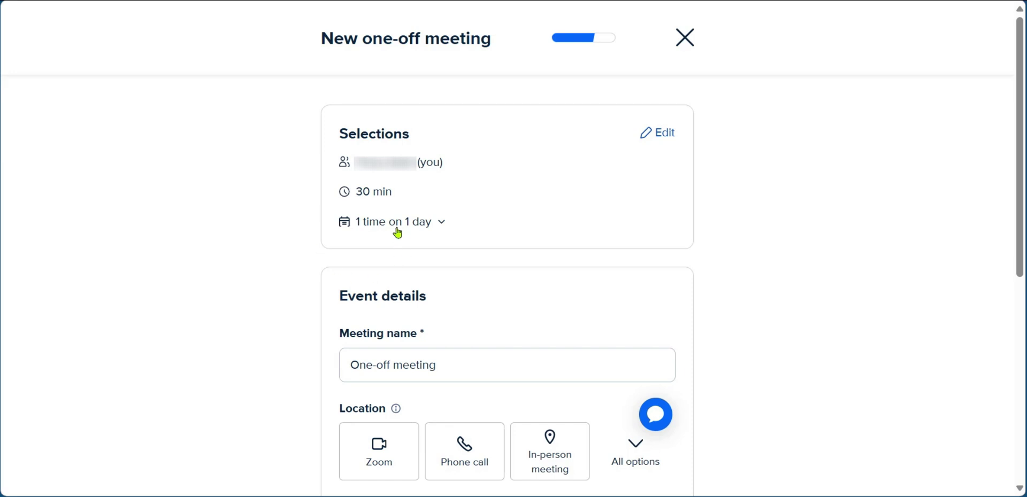
click(440, 224)
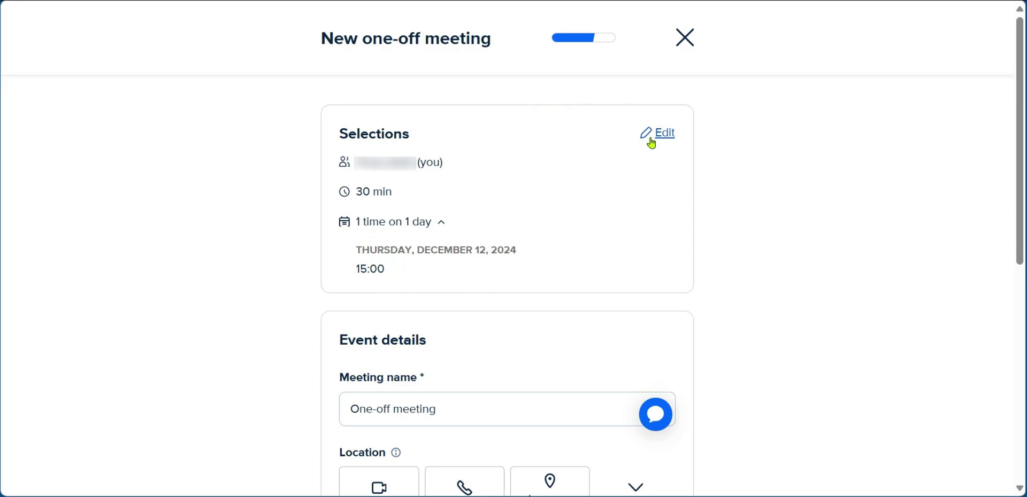
Set the meeting location to Google Meet and add the instructions "Please be available 10mins before the scheduled time. Thanks."
scroll(729, 175, down, 5)
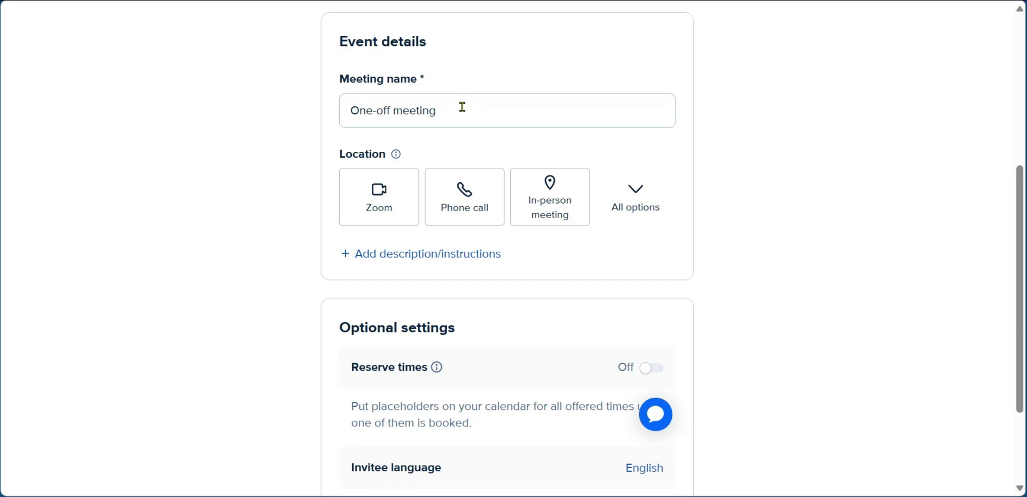
drag(462, 107, 342, 112)
click(283, 141)
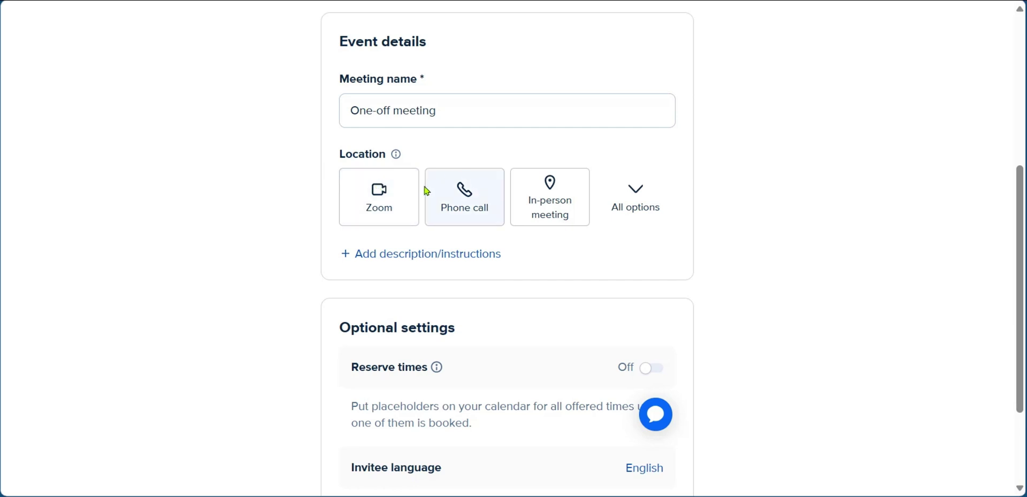
click(636, 194)
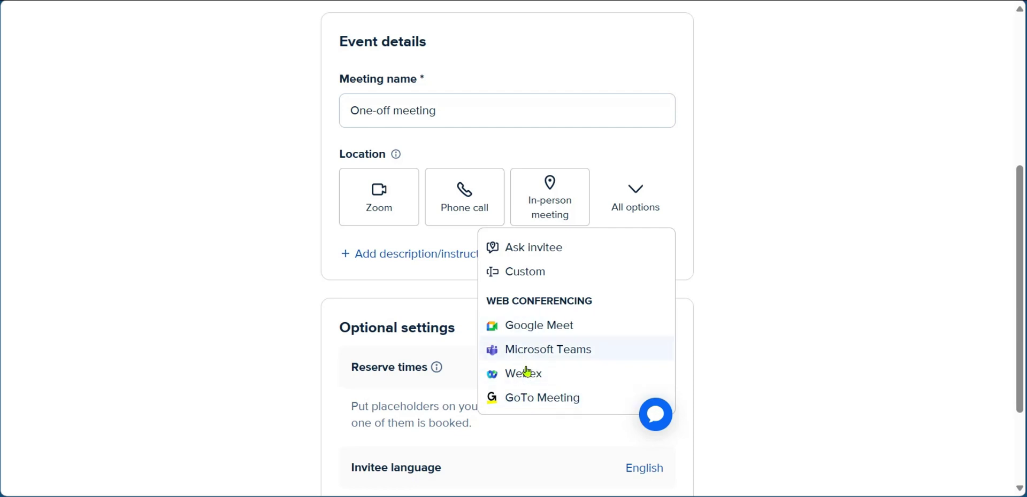
click(548, 332)
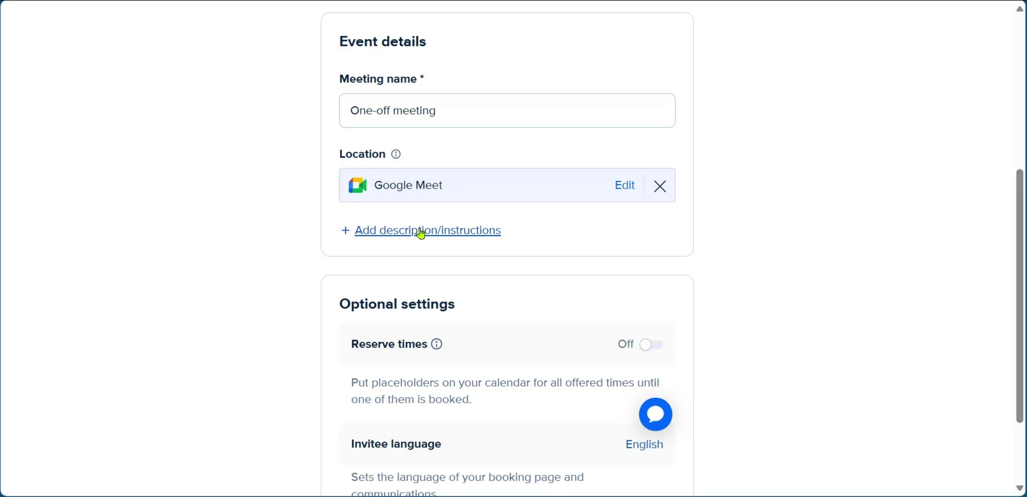
click(480, 234)
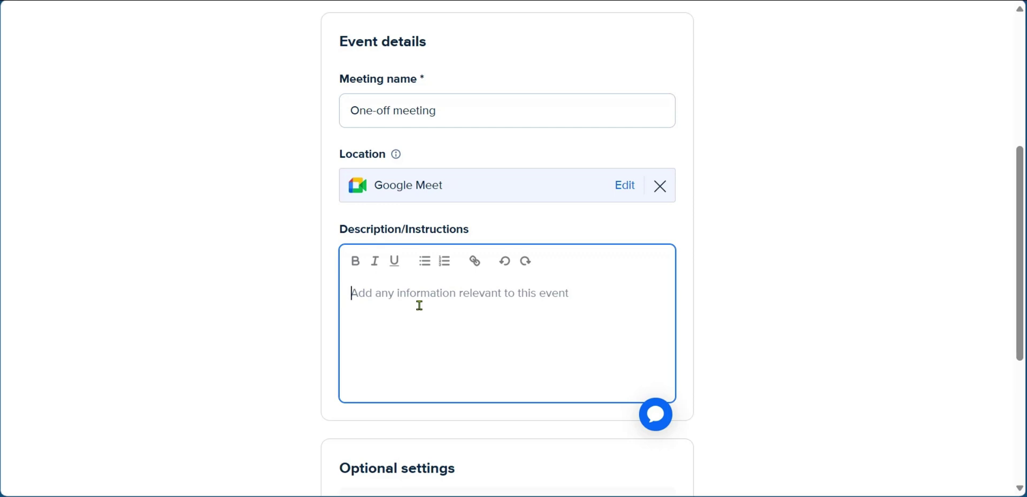
text(Please be available 10mins before the scheduled time. Thanks.)
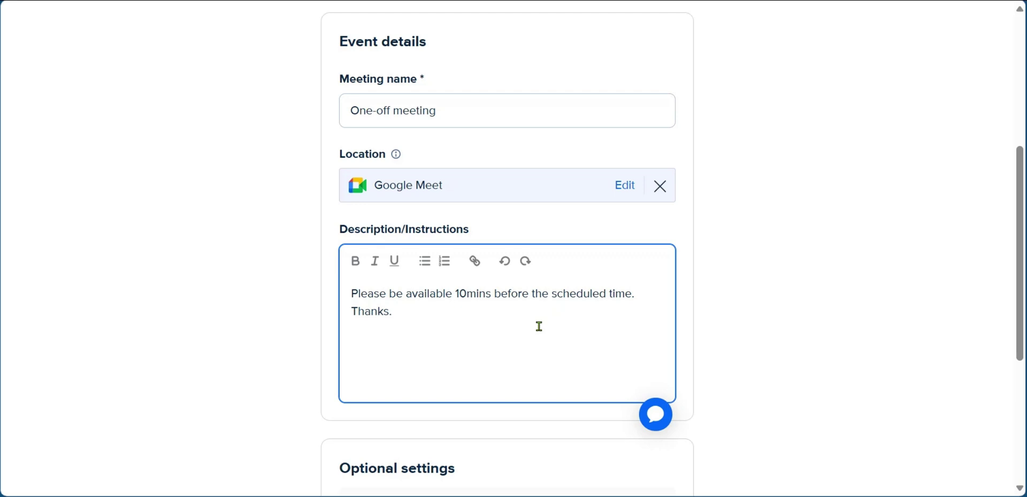
Examine the invitee language options in the optional settings, and collapse the list again
scroll(539, 326, down, 5)
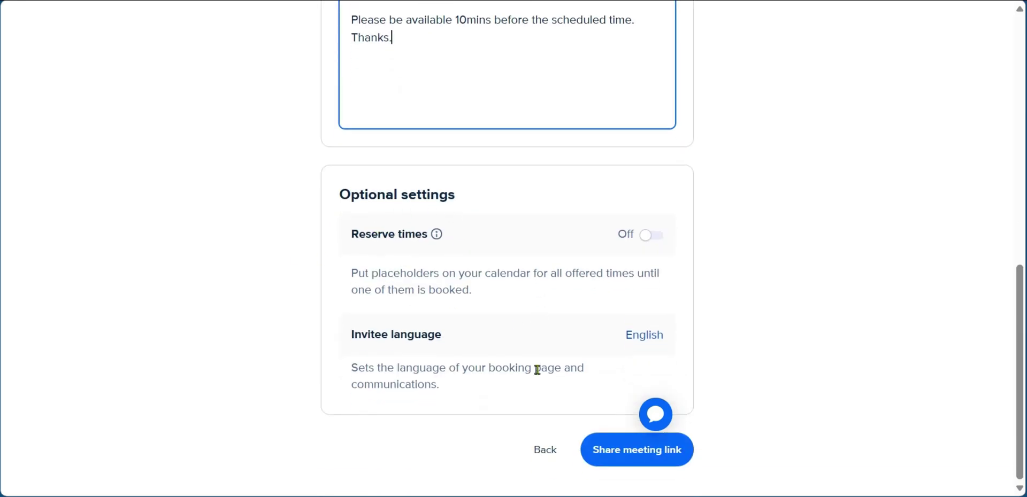
click(645, 340)
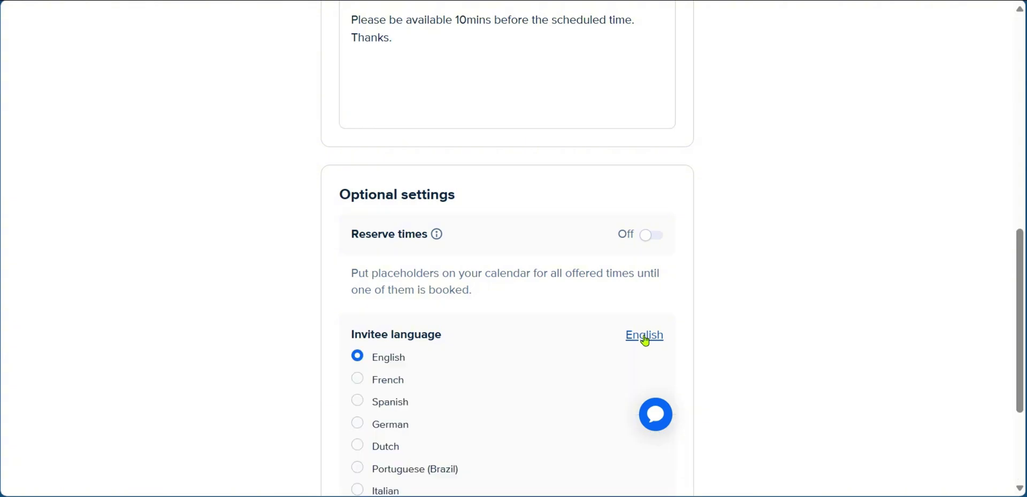
scroll(519, 362, down, 3)
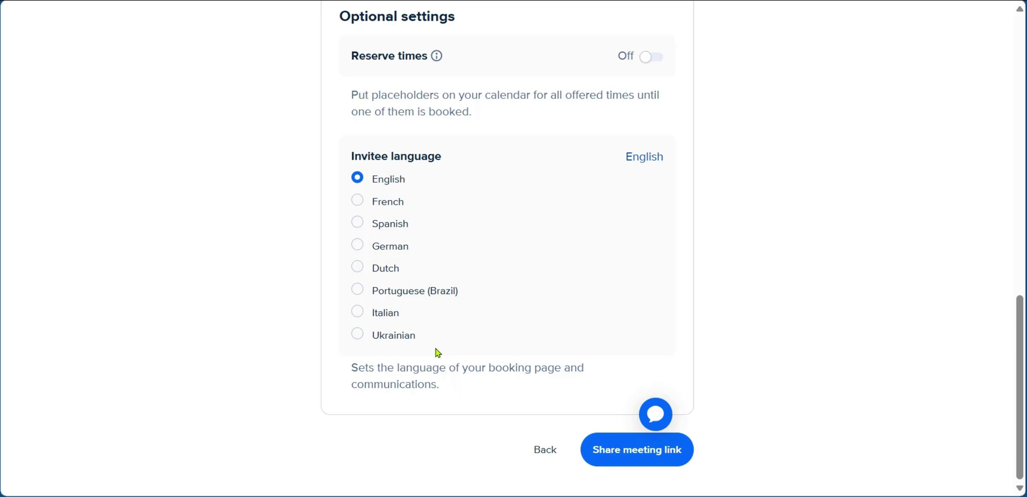
click(626, 153)
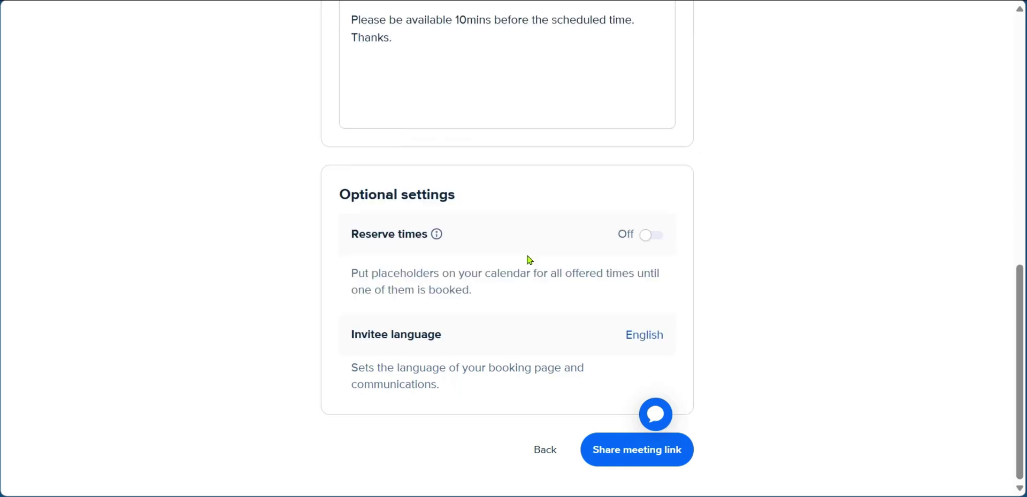
Review the meeting form, generate the one-off meeting's share link, copy it and close the sharing dialog
scroll(527, 259, up, 5)
scroll(527, 259, down, 5)
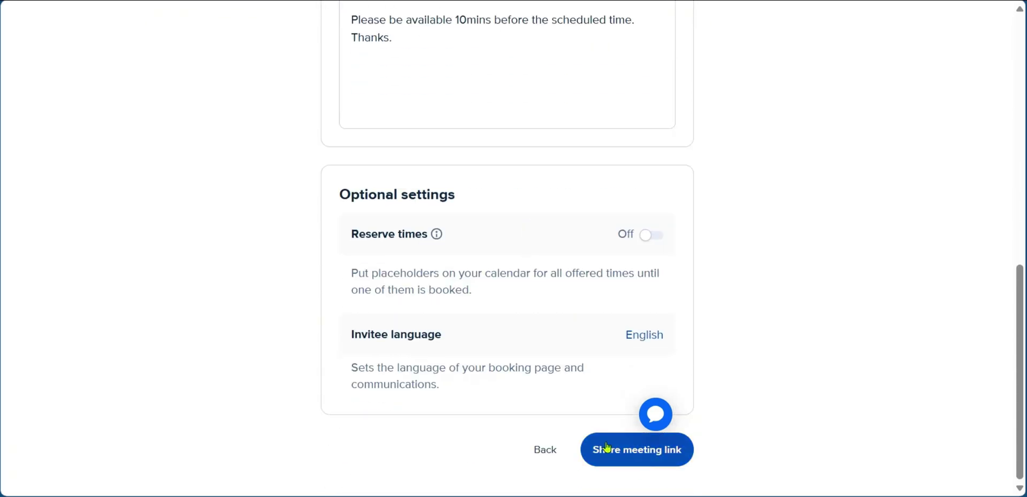
click(632, 460)
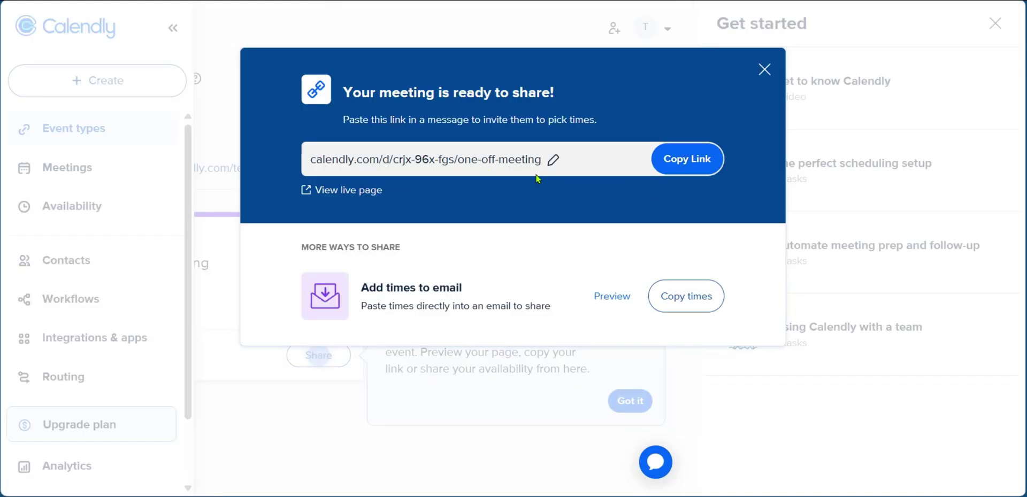
click(681, 162)
click(764, 69)
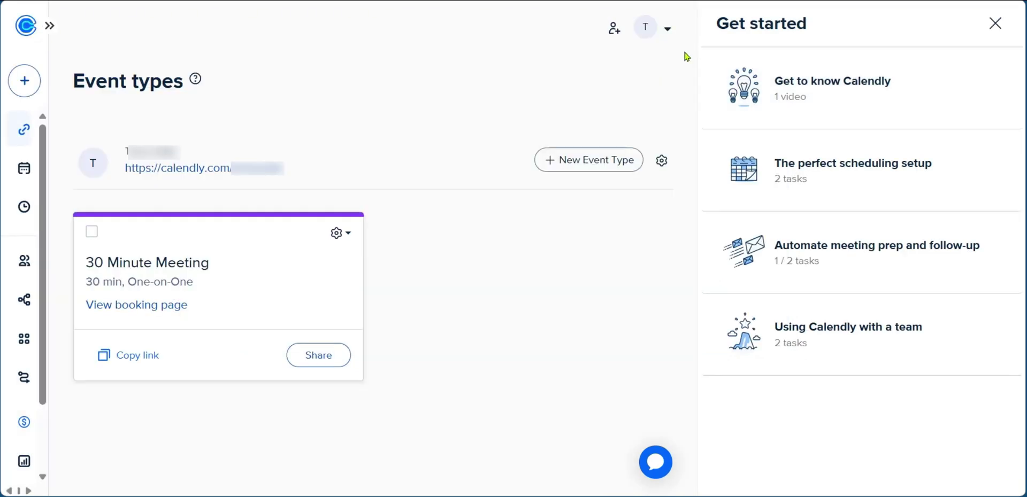
View the pending meetings to check the one-off meeting
click(50, 27)
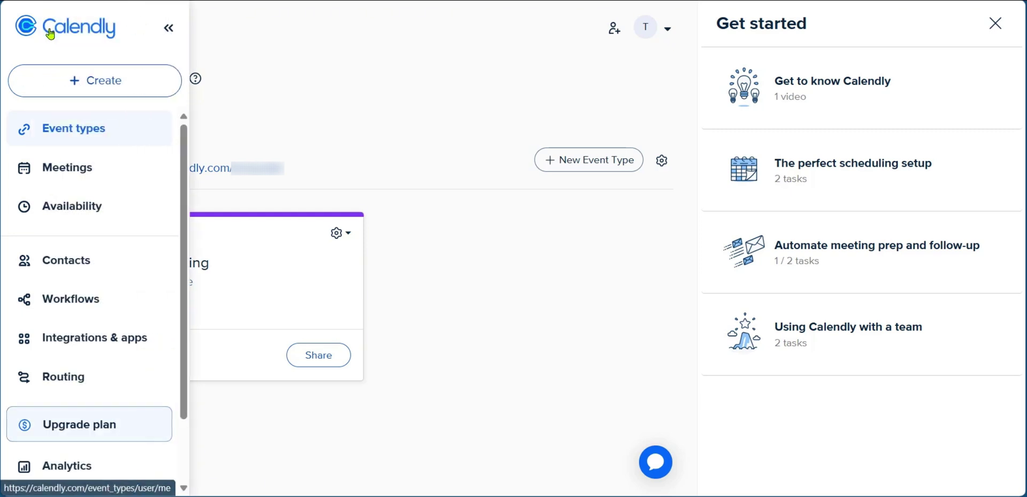
click(62, 171)
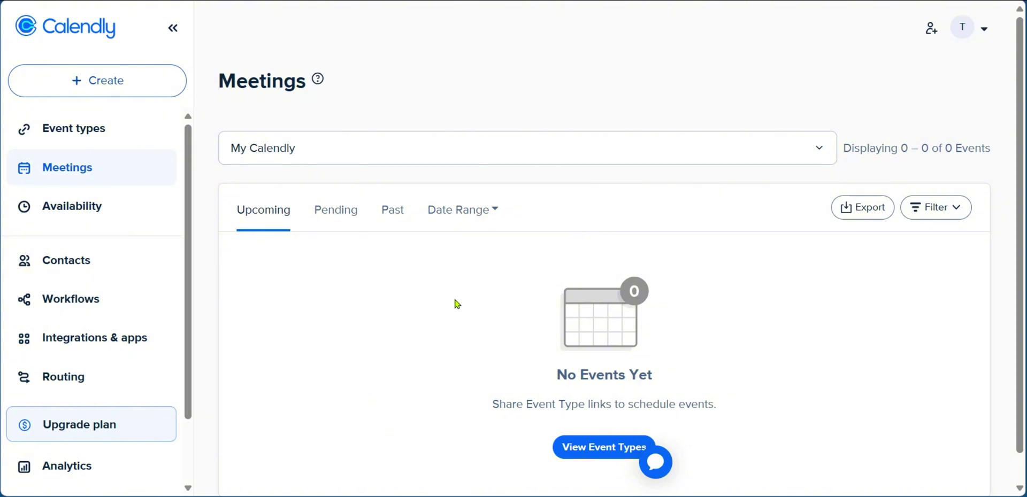
click(327, 213)
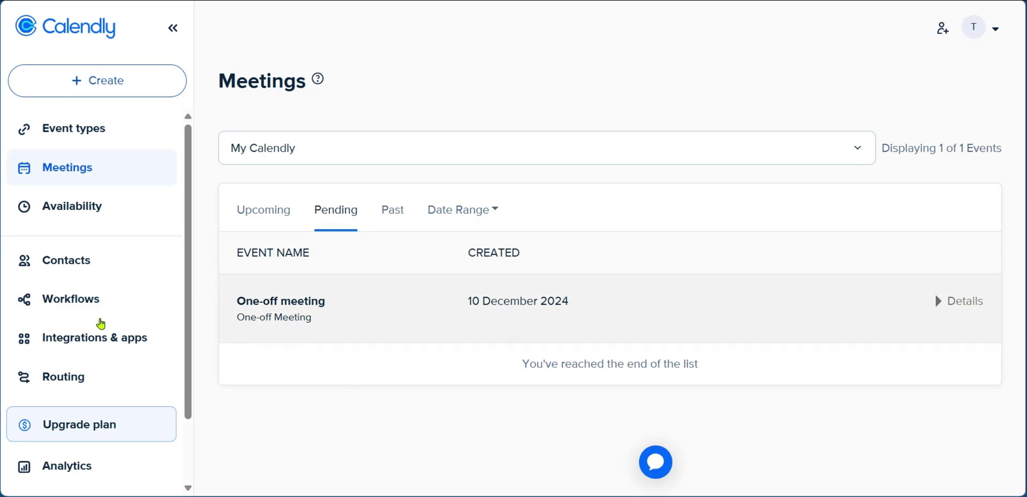
Examine the weekly hours in the availability schedule
click(61, 213)
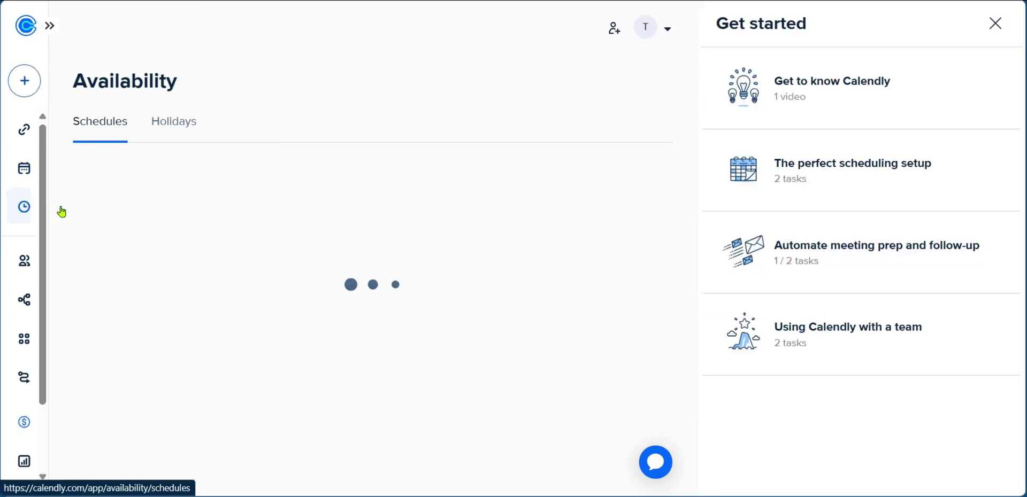
scroll(459, 181, down, 5)
scroll(459, 180, down, 2)
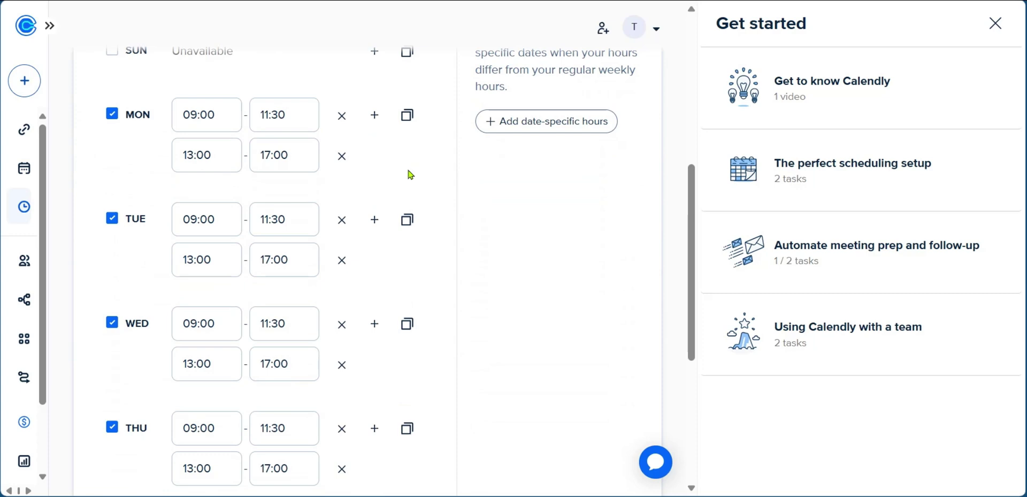
scroll(417, 163, up, 7)
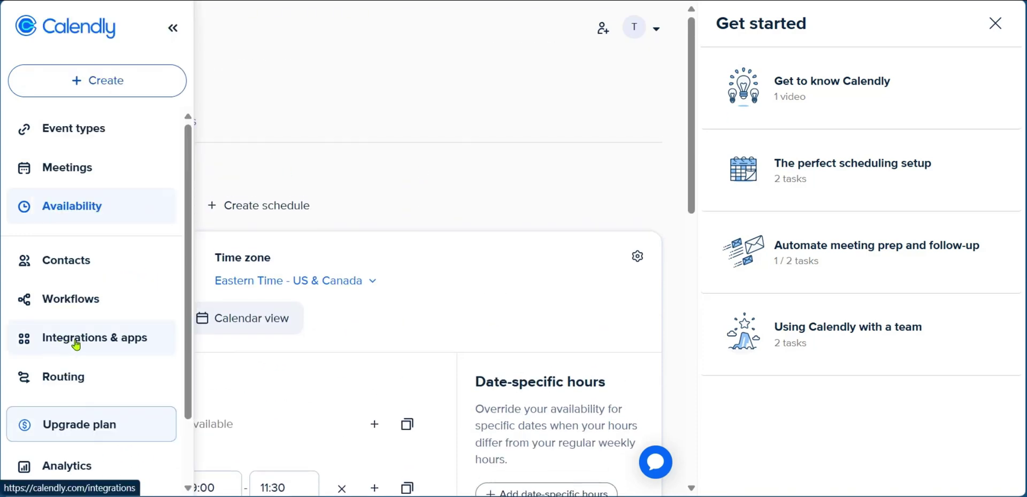
Look through the integrations and apps that can be connected
click(76, 345)
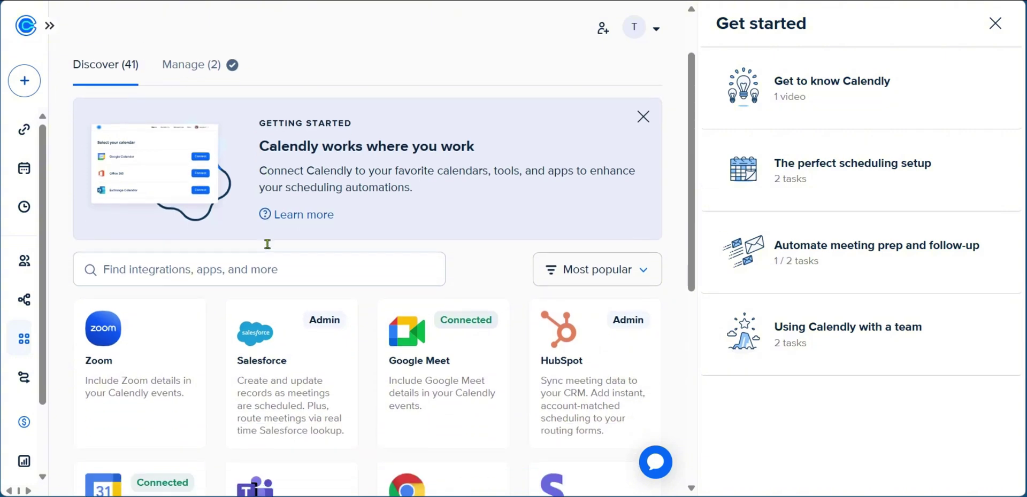
scroll(399, 197, down, 1)
scroll(154, 330, down, 3)
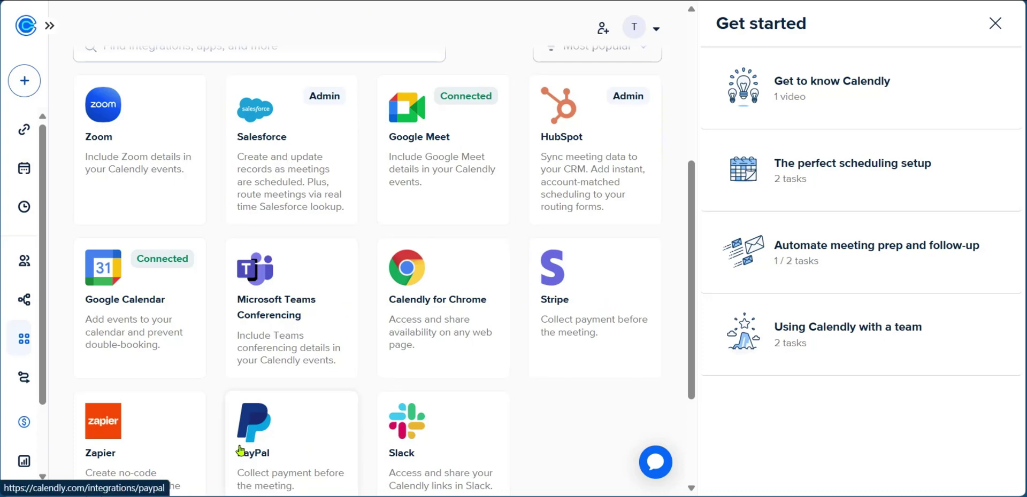
scroll(369, 383, down, 3)
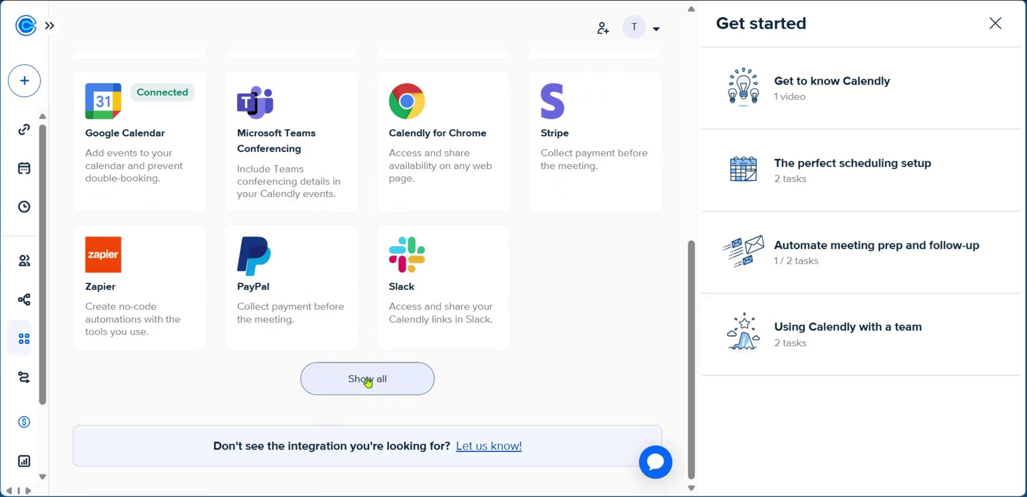
Preview the 30 Minute Meeting's booking page from the event types, and return to the event types overview
key(alt+Left)
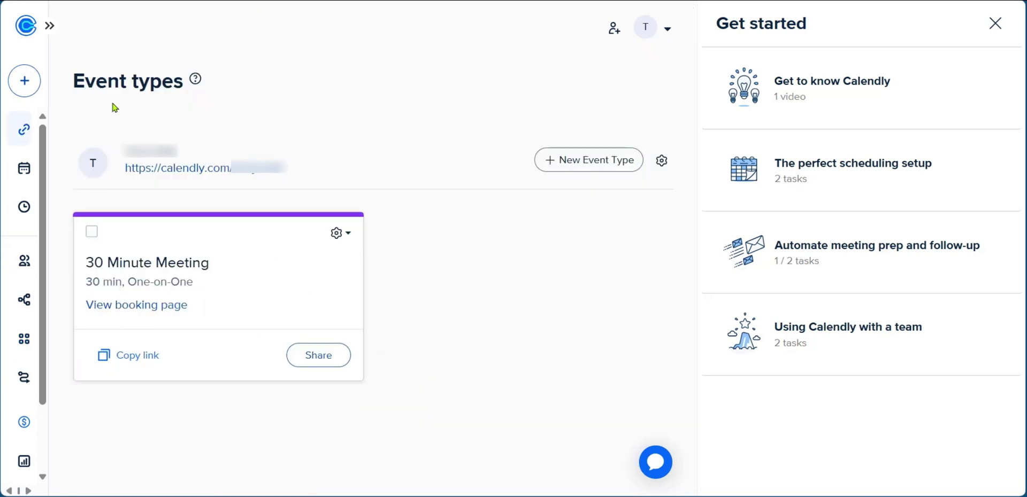
click(130, 304)
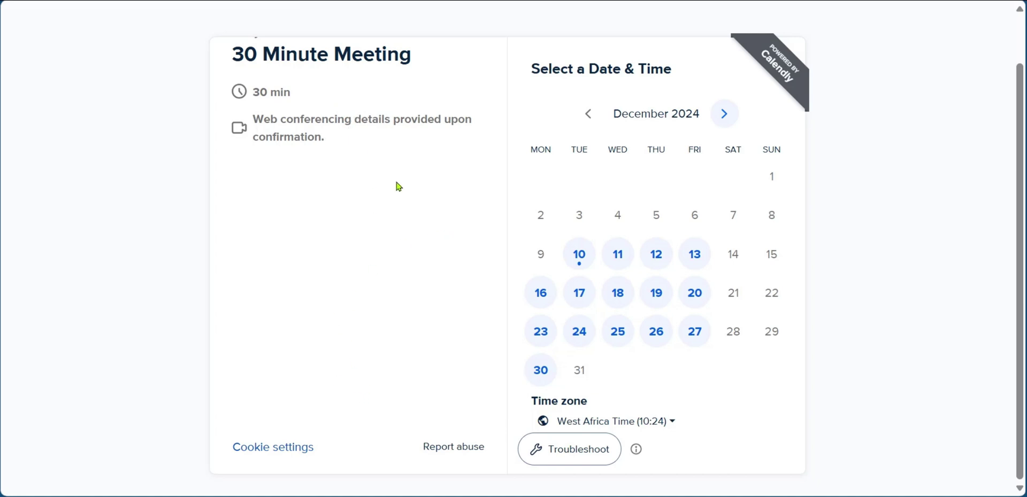
click(222, 12)
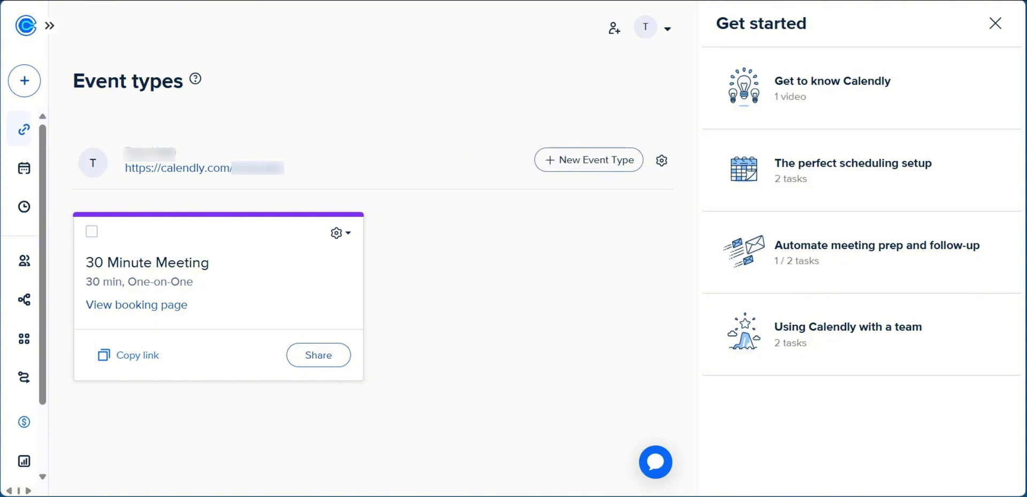
mouse_move(42, 465)
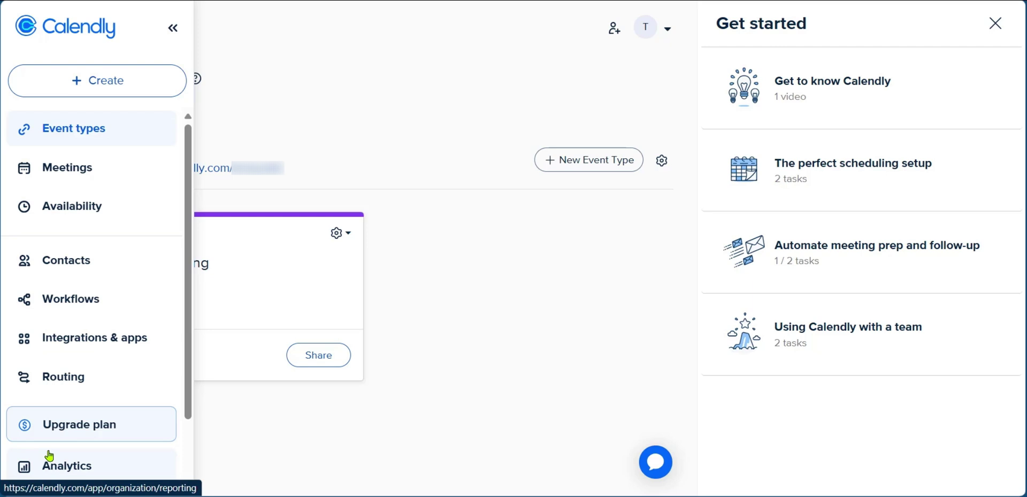